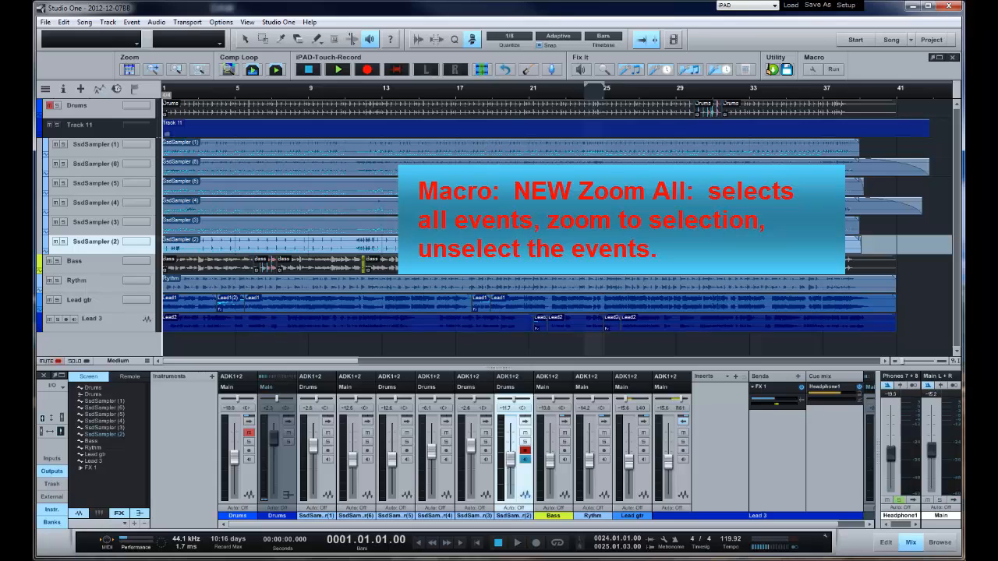
- Show the browser, hide the mixer and browser again, and refit all events to each window layout with the Zoom All macro
left_click(940, 545)
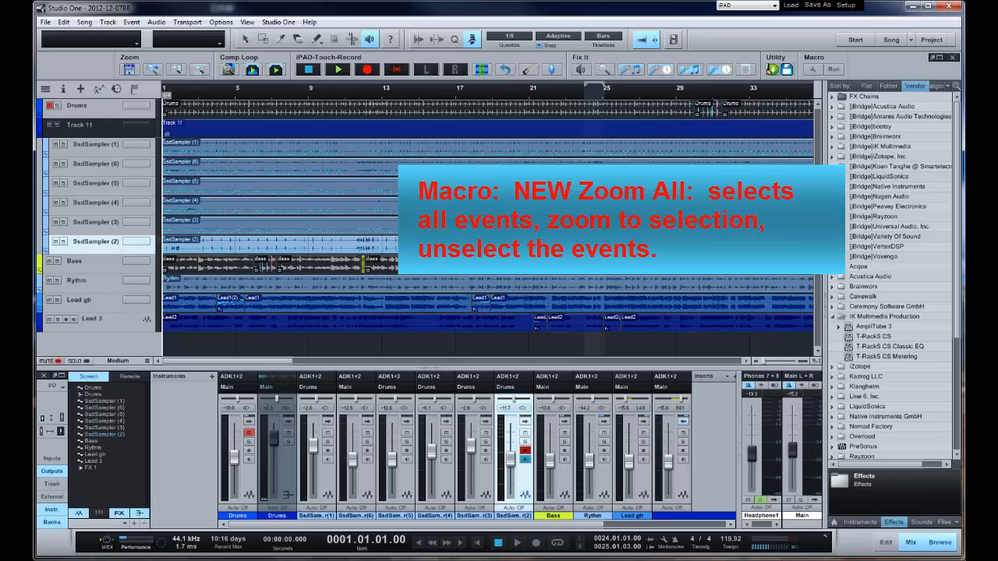
left_click(128, 70)
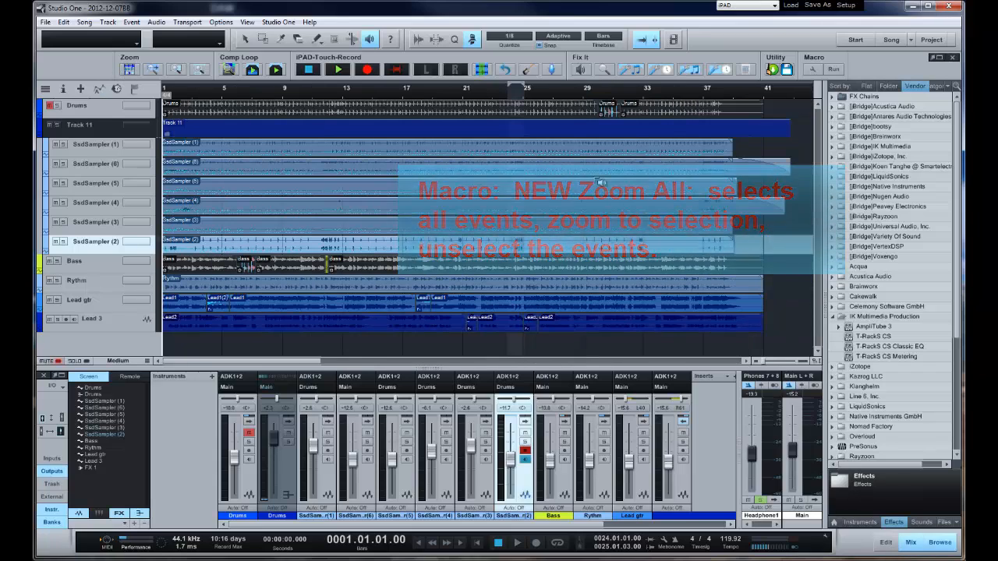
left_click(919, 546)
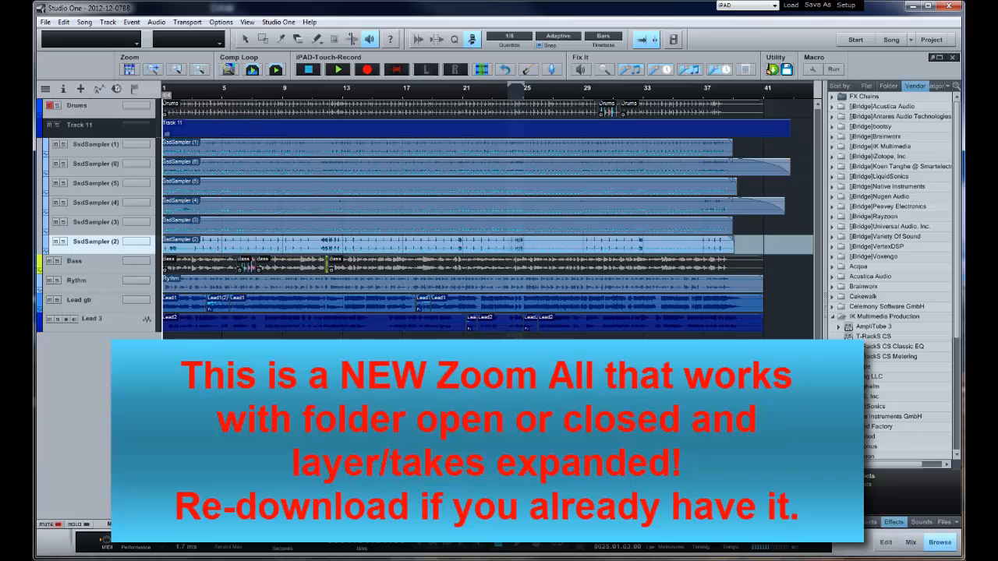
left_click(939, 543)
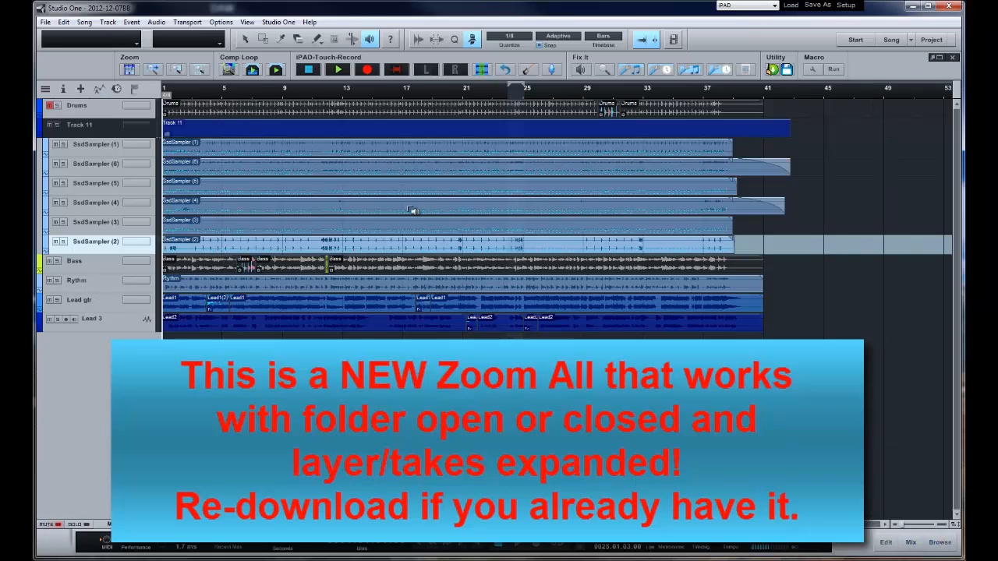
left_click(131, 69)
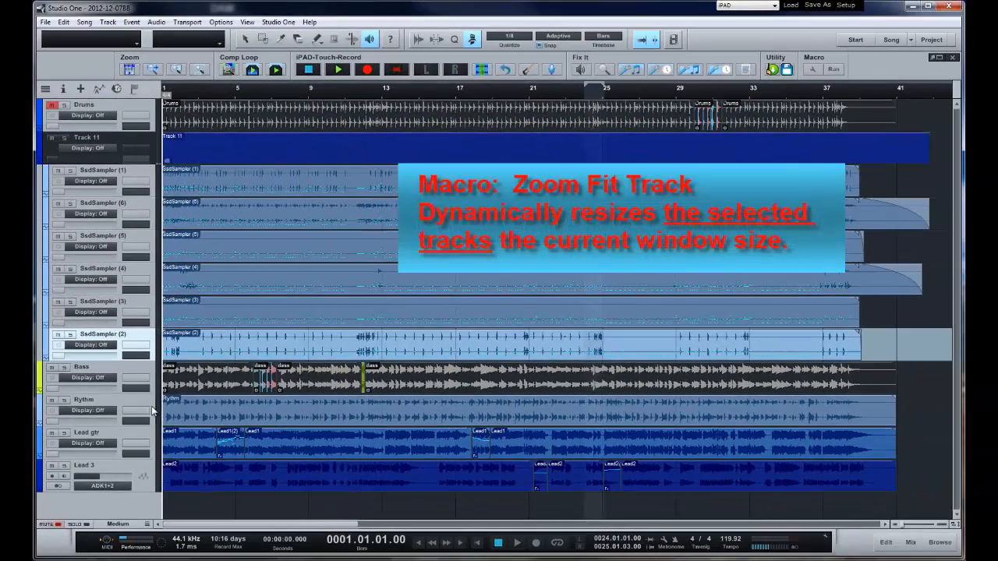
- Select the Bass track and resize it to the current window with the Zoom Fit Track macro
left_click(127, 371)
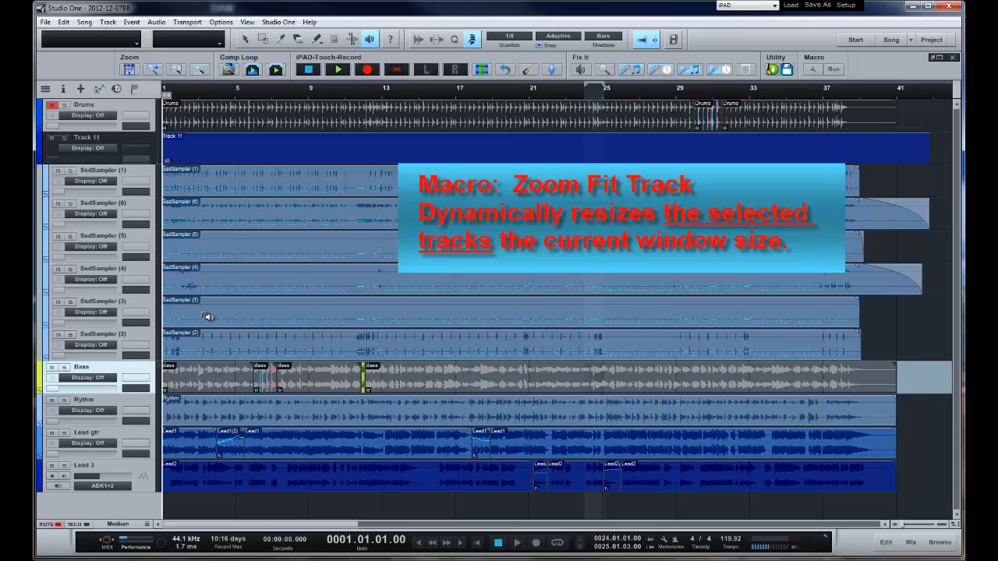
left_click(155, 69)
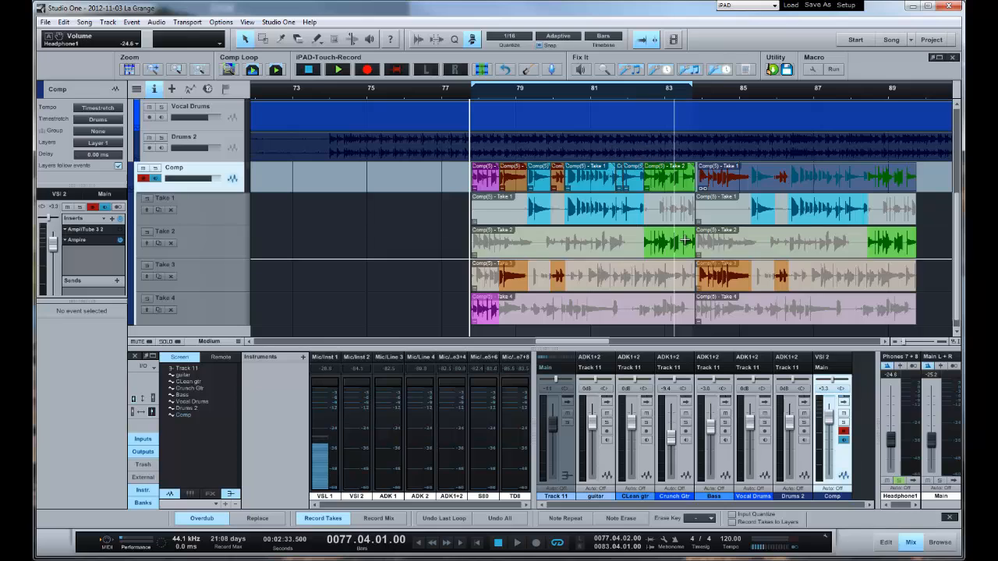
- Fill the arrangement with the Comp track's expanded takes using the Zoom Comp macro
key("space")
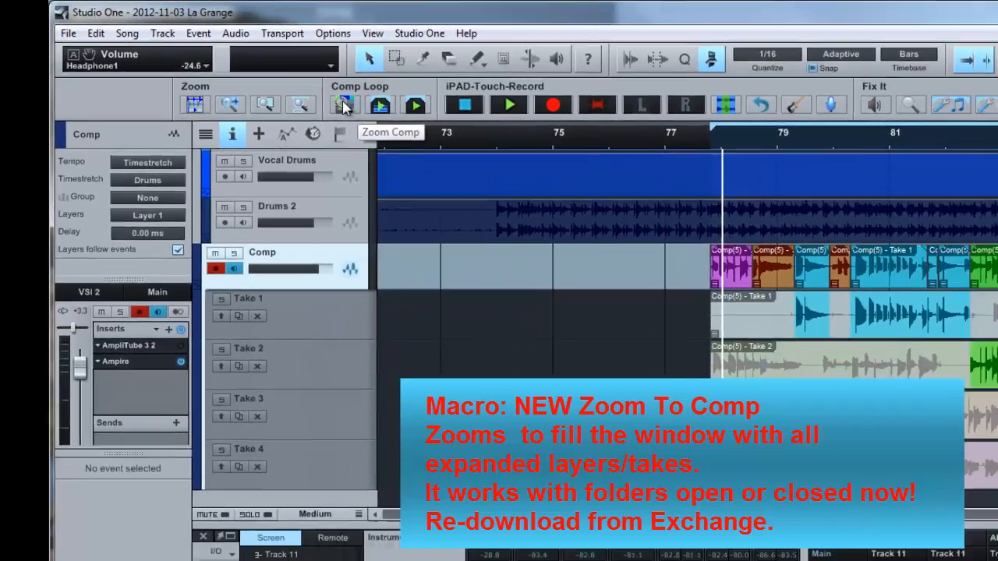
left_click(343, 106)
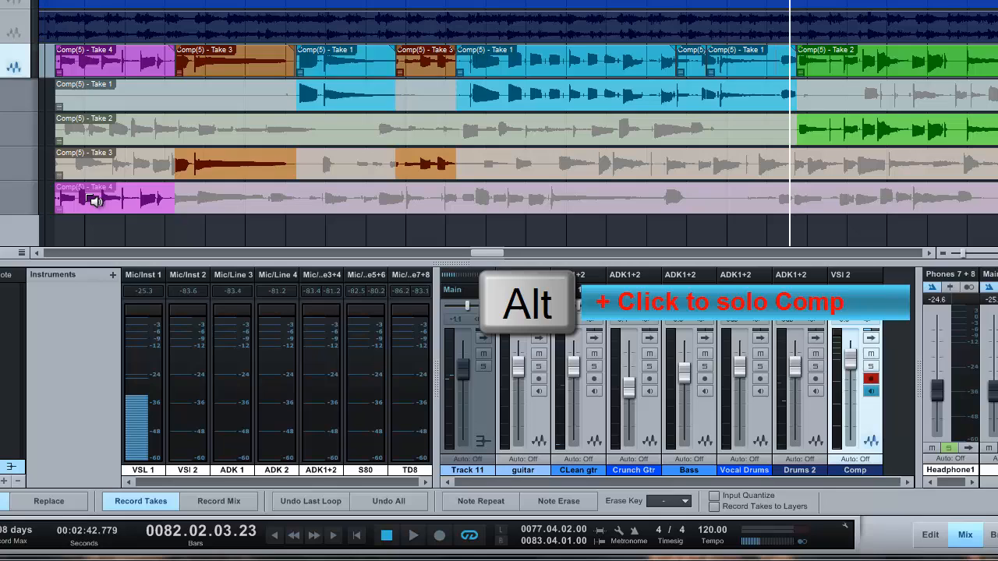
- Audition the opening phrase in solo on Take 4, Take 3 and Take 2 of the Comp track
left_click(89, 200, "alt")
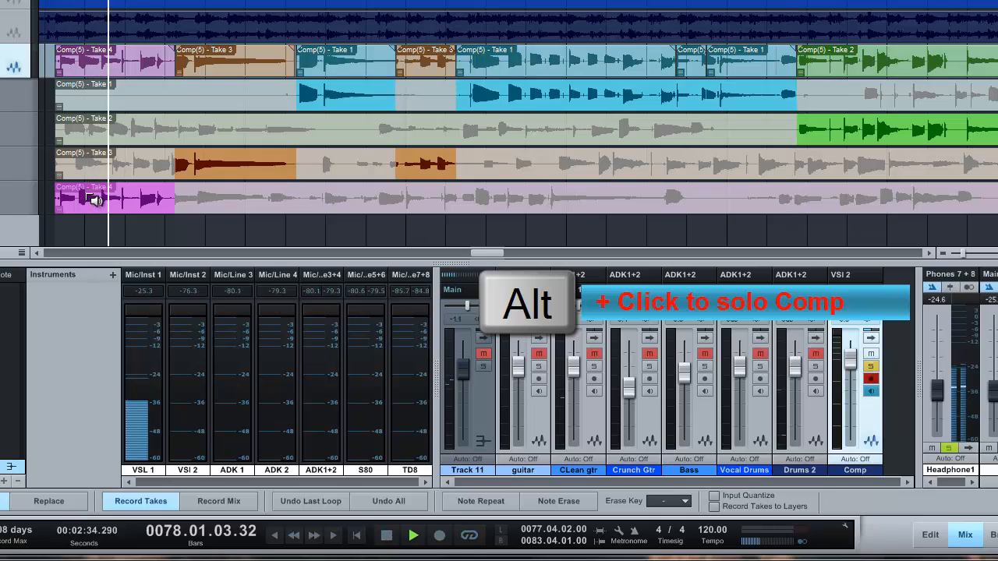
left_click(85, 199, "alt")
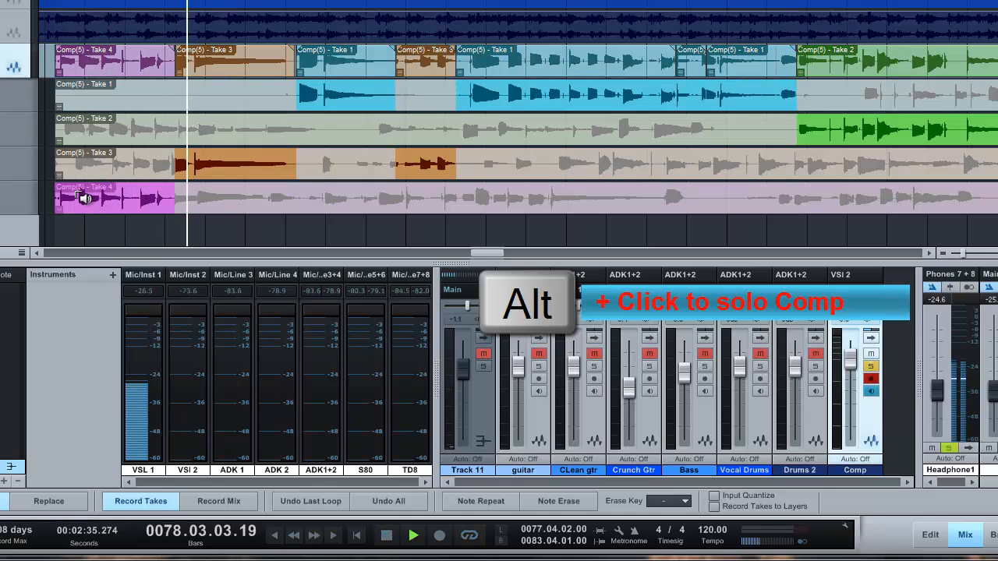
left_click(82, 164, "alt")
left_click(80, 140, "alt")
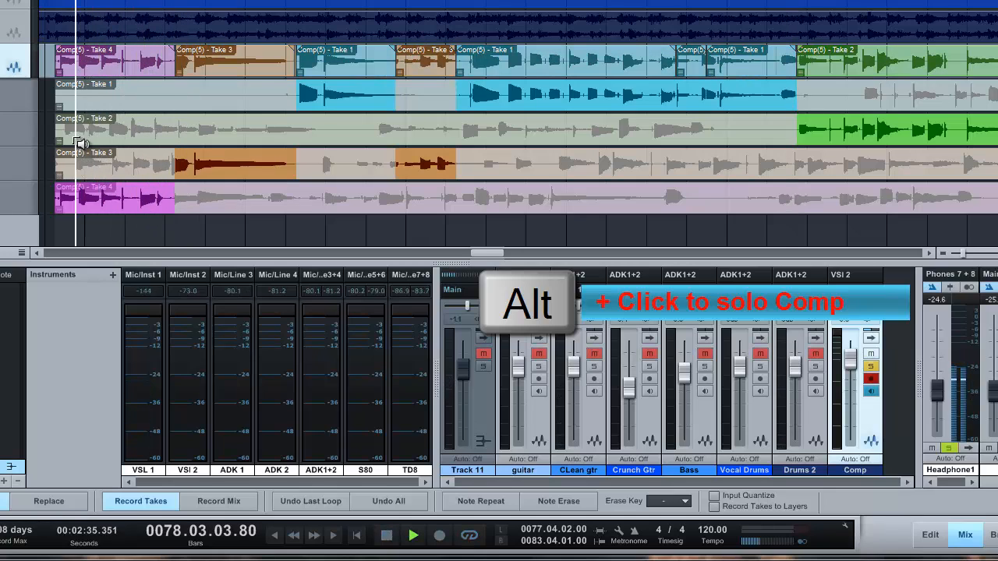
left_click(86, 133, "alt")
left_click(85, 133, "alt")
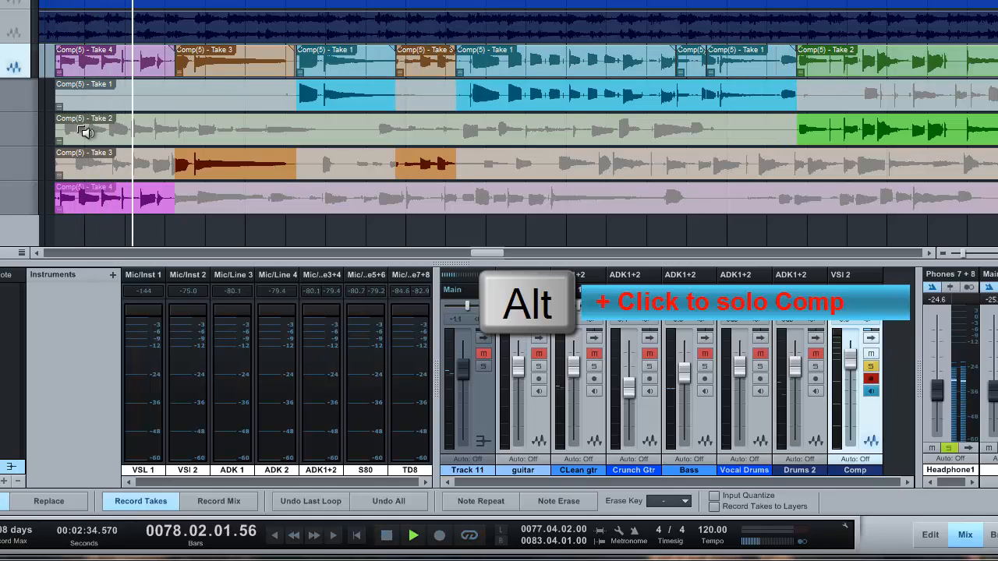
- Audition the opening Take 4 segment as a soloed loop and stop playback
left_click(82, 125, "alt+shift")
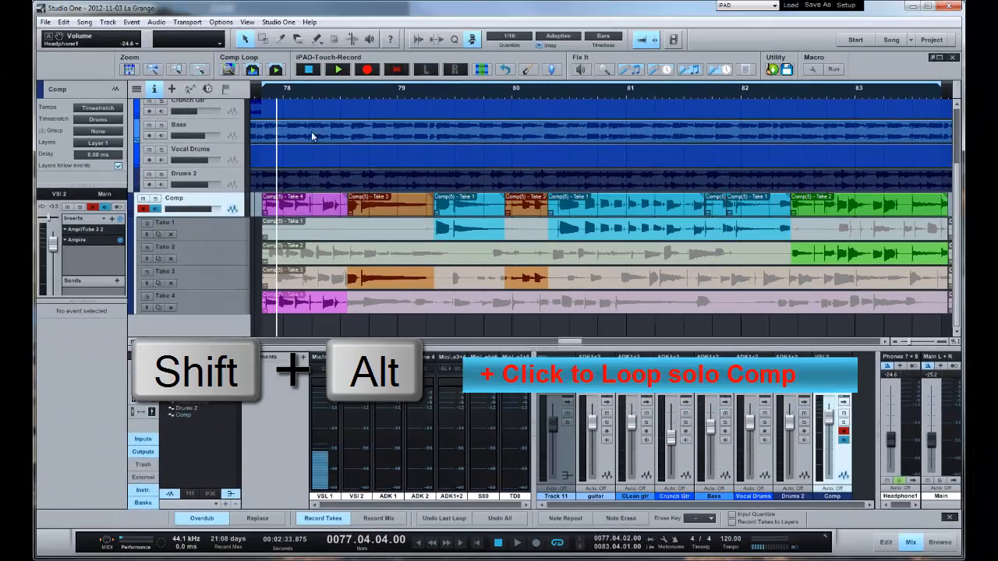
left_click(306, 307, "alt+shift")
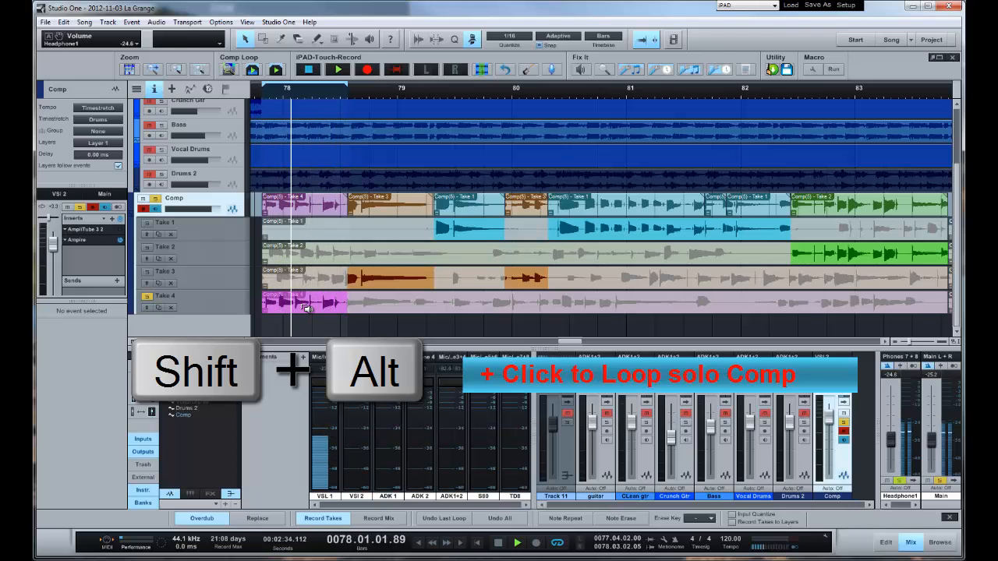
key("space")
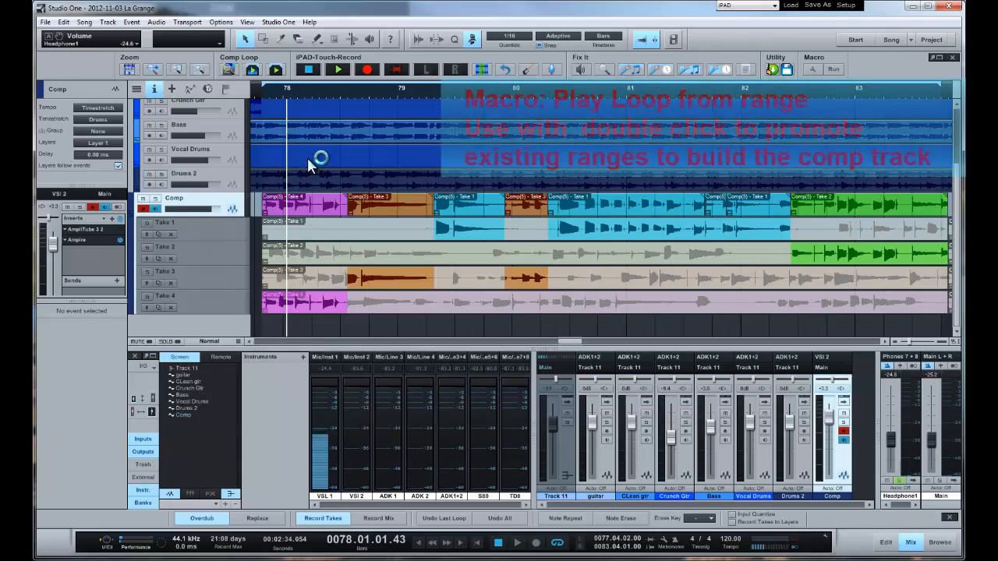
- Loop playback over the first comp segment with the Play Loop from range macro and promote Take 3 into it
left_click(318, 212)
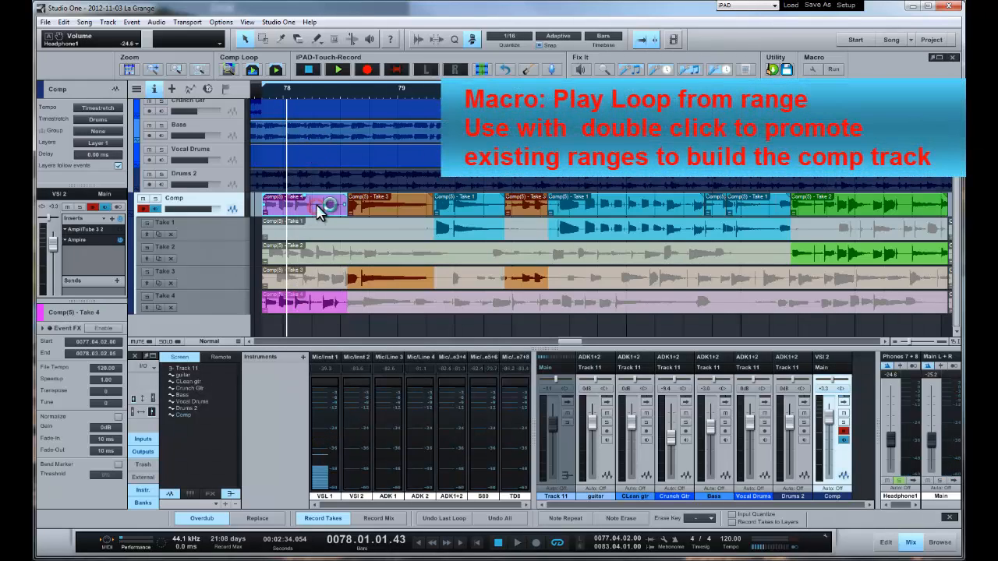
left_click(253, 70)
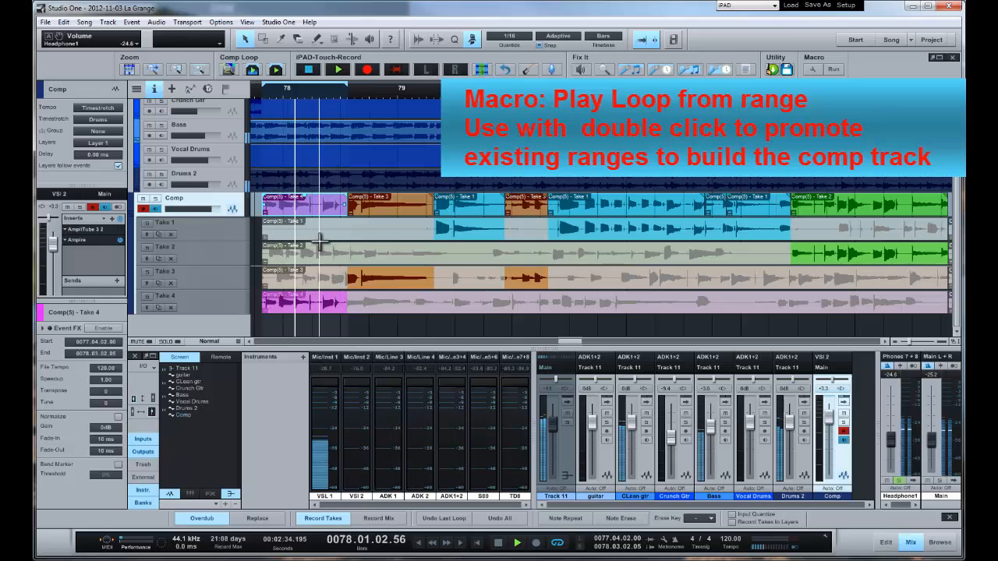
double_click(292, 278)
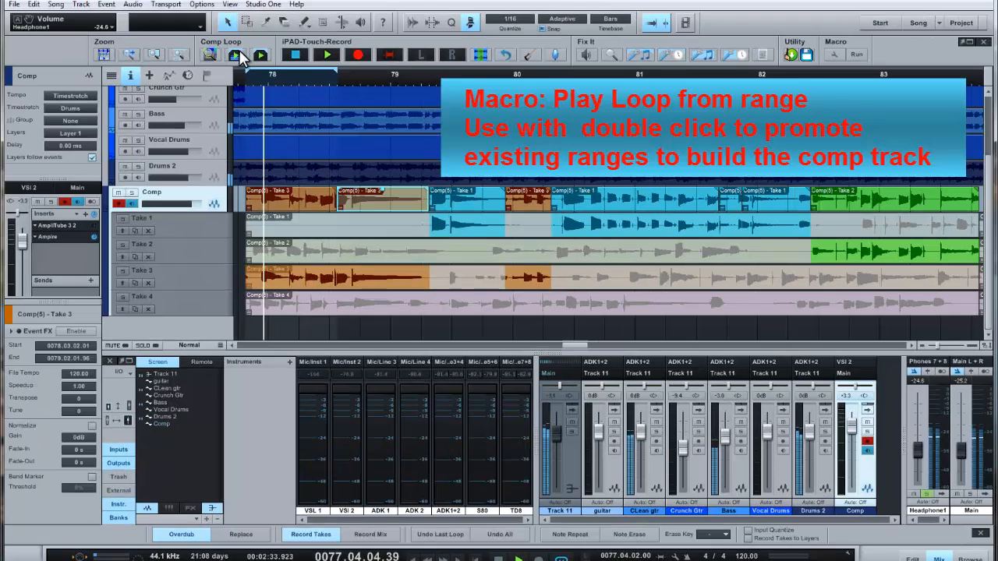
- Try Take 4 in the second comp segment while it loops, and return the segment to Take 3
double_click(385, 276)
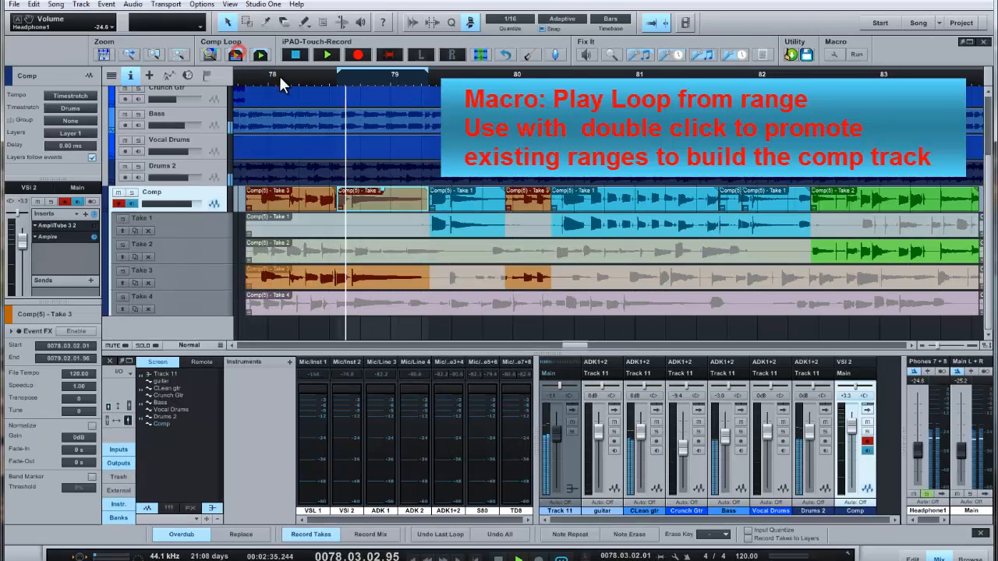
double_click(367, 306)
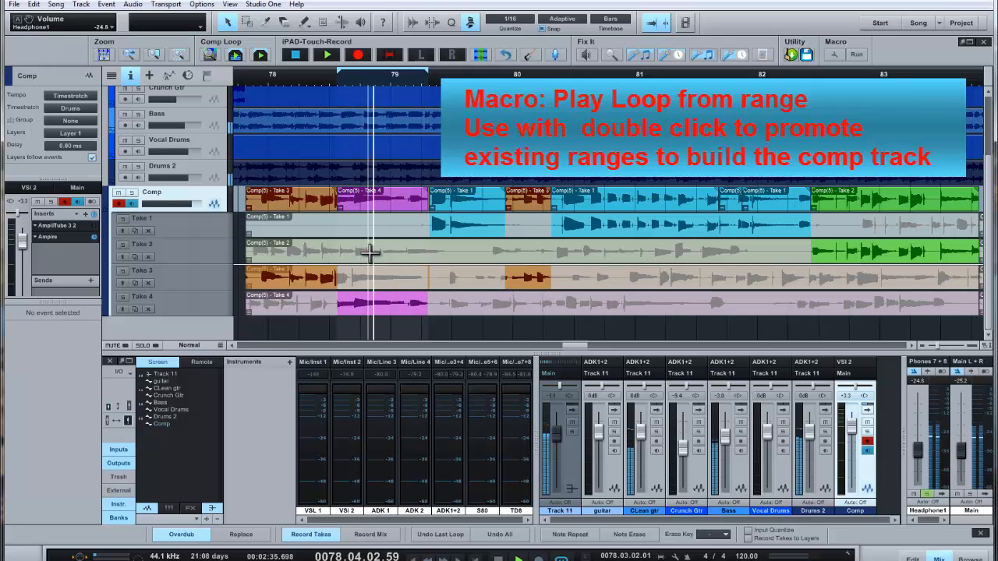
double_click(382, 276)
- Loop the third comp segment, try Takes 4, 3 and 2 in it, and return it to Take 1
left_click(468, 199)
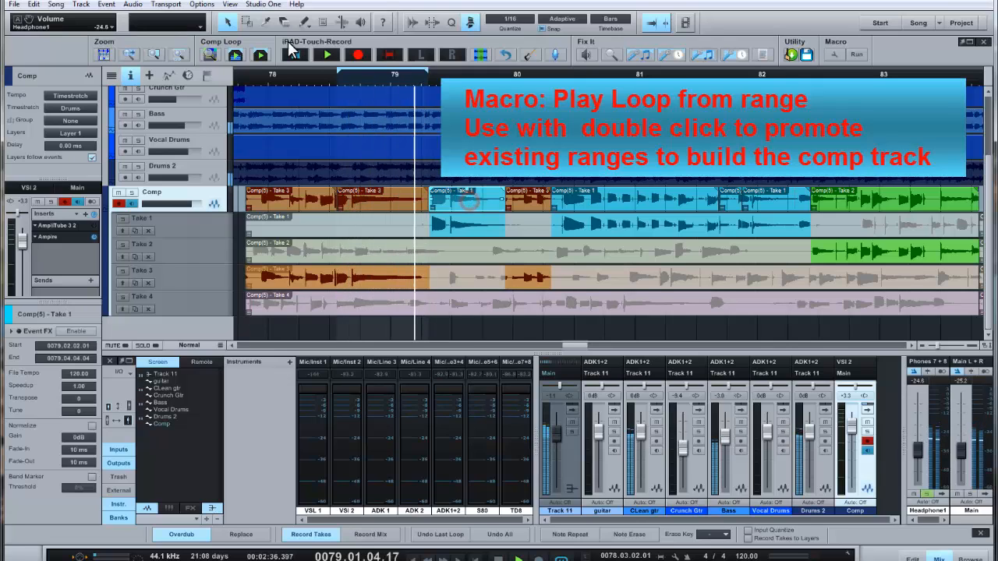
left_click(235, 56)
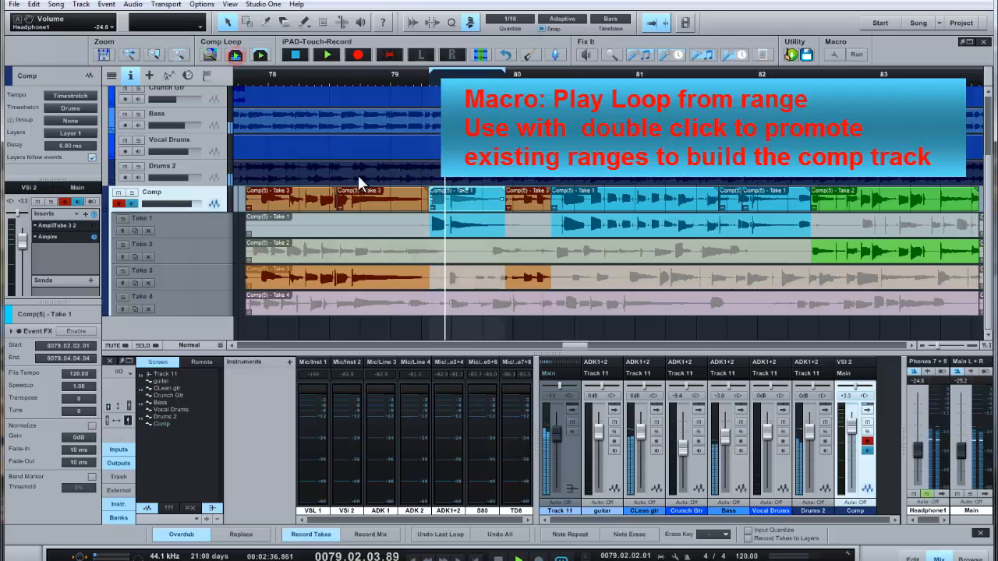
double_click(456, 306)
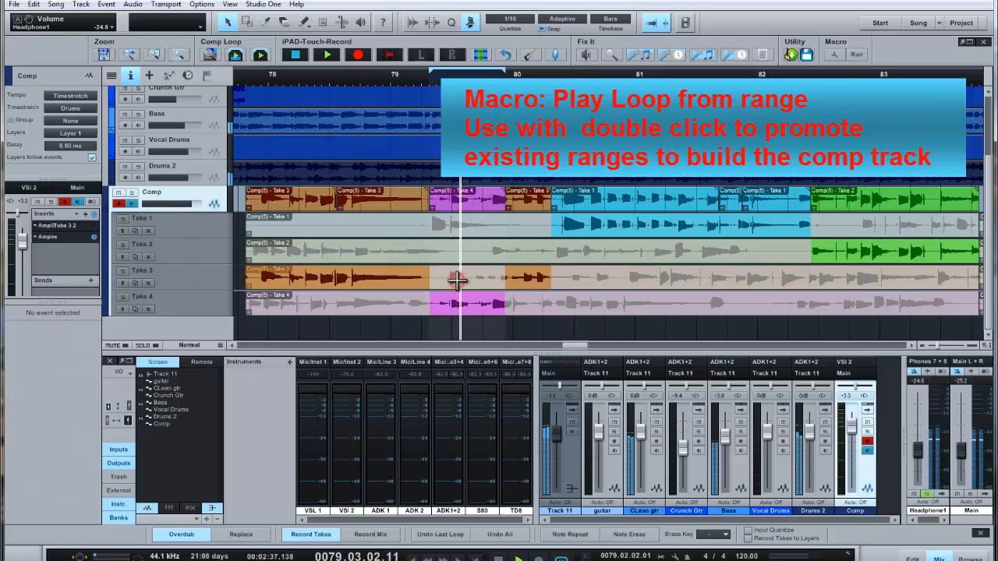
double_click(456, 280)
double_click(455, 249)
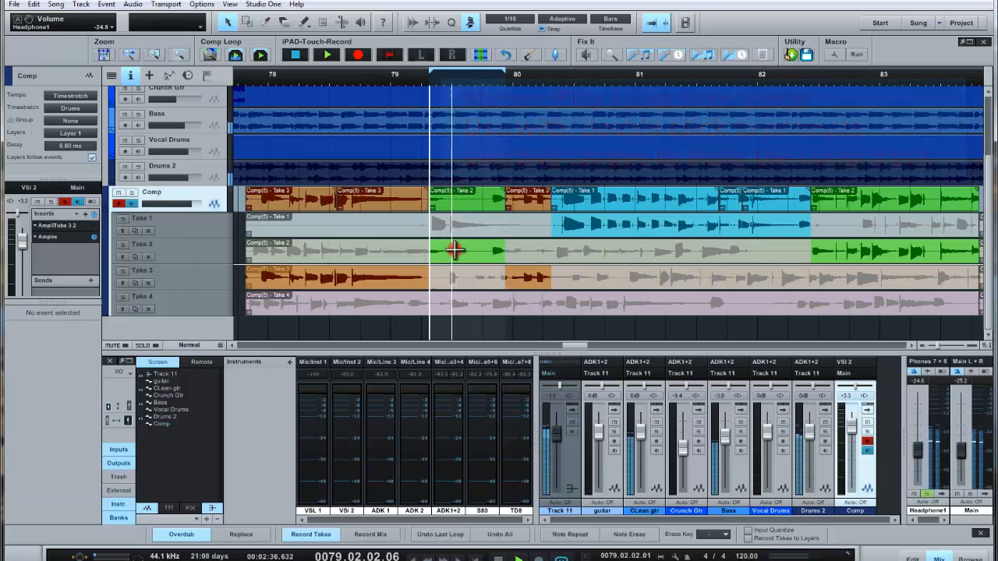
double_click(448, 226)
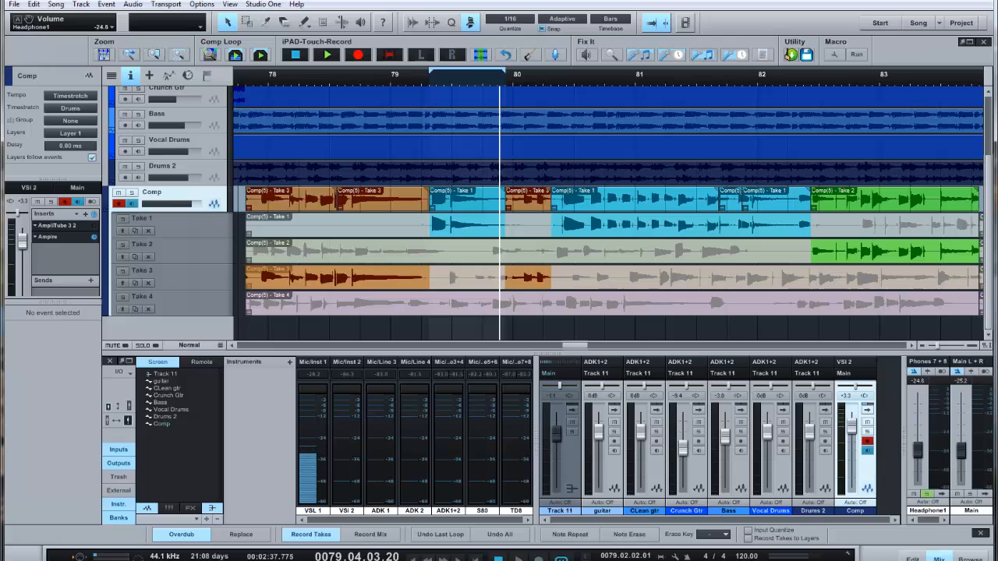
- Select the Bass event, mark a loop range from 0080.04.04.00 to 0081.04.01.00, and play it with the loop-and-play macro
left_click(594, 79)
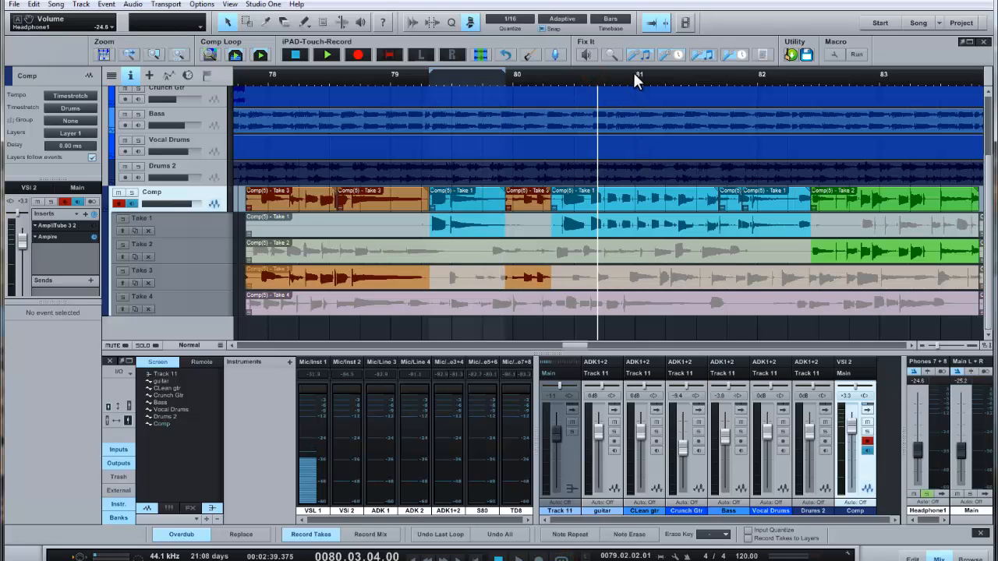
left_click(632, 109)
left_click(630, 78)
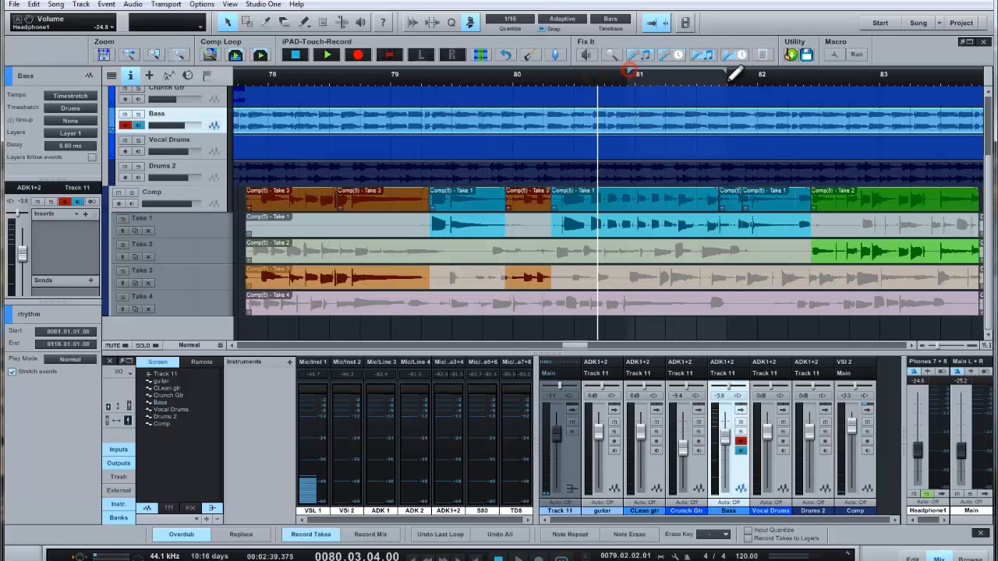
left_click(235, 53)
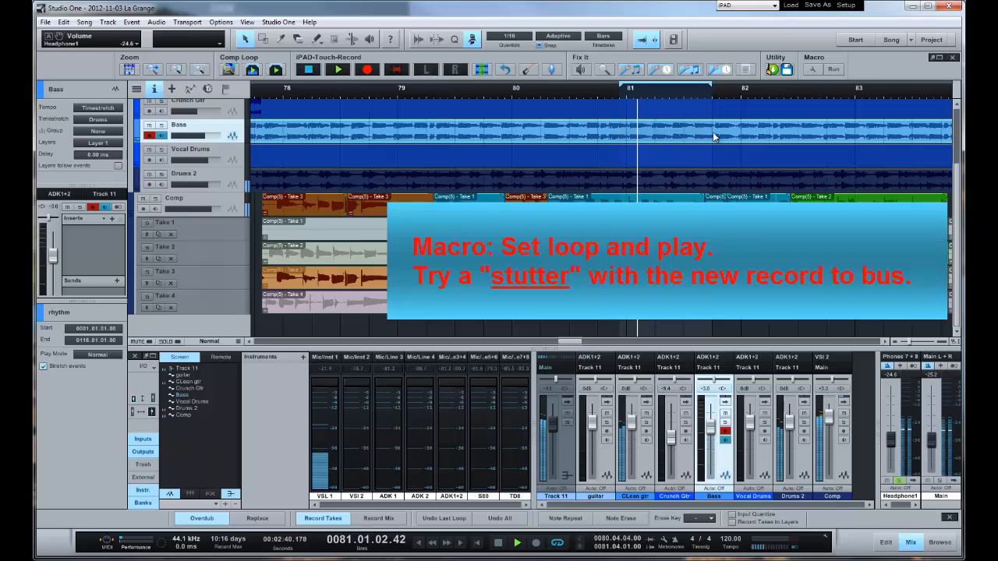
left_click(276, 70)
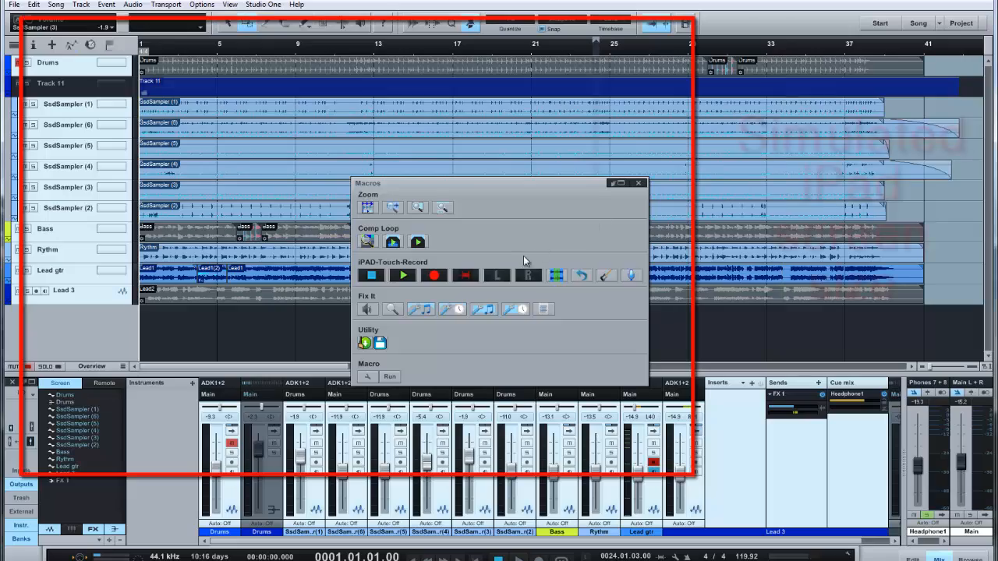
- Move the floating Macros window lower over the mixer and try its iPAD-Touch-Record transport controls, ending with playback stopped
left_click_drag(486, 209, 408, 309)
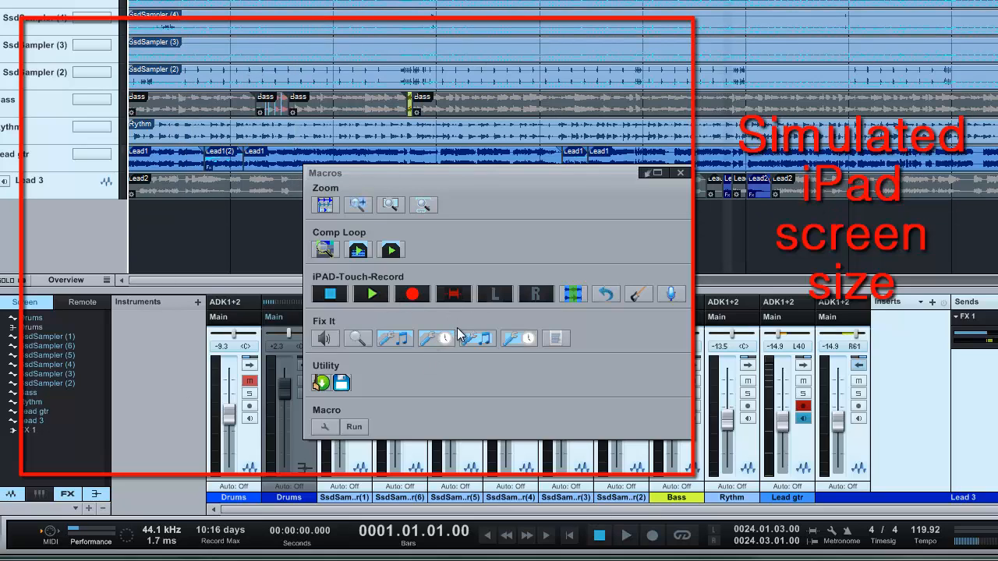
left_click(383, 294)
left_click(412, 294)
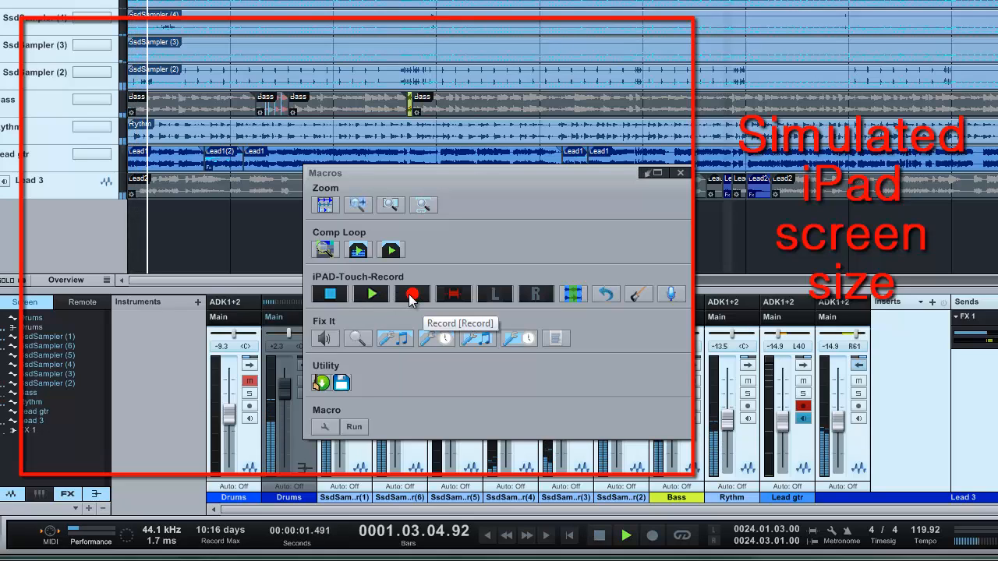
left_click(343, 294)
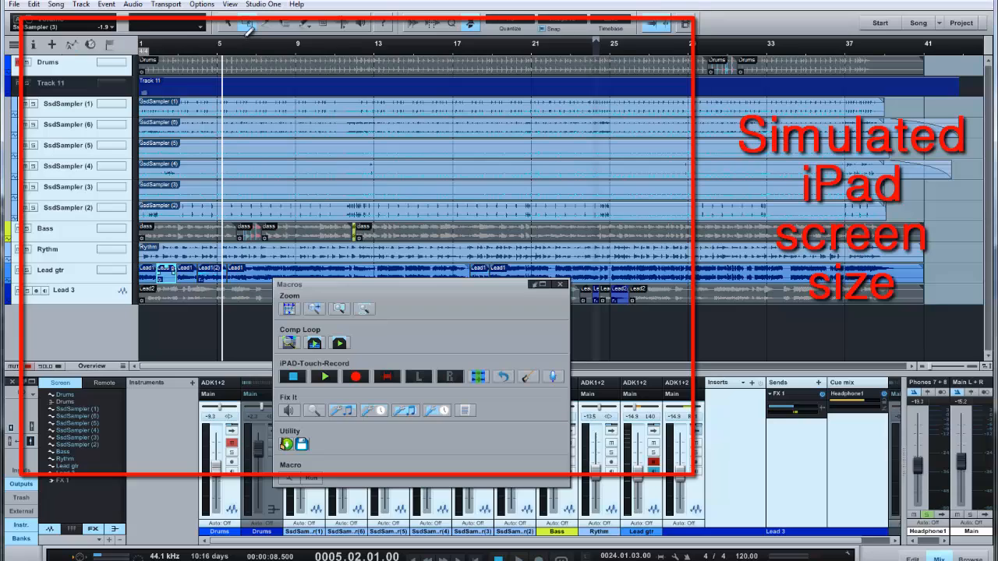
- Set a loop range from 0006.03.01.00 to about bar 16 and place the playhead at 0011.02.01.00
left_click_drag(247, 44, 436, 45)
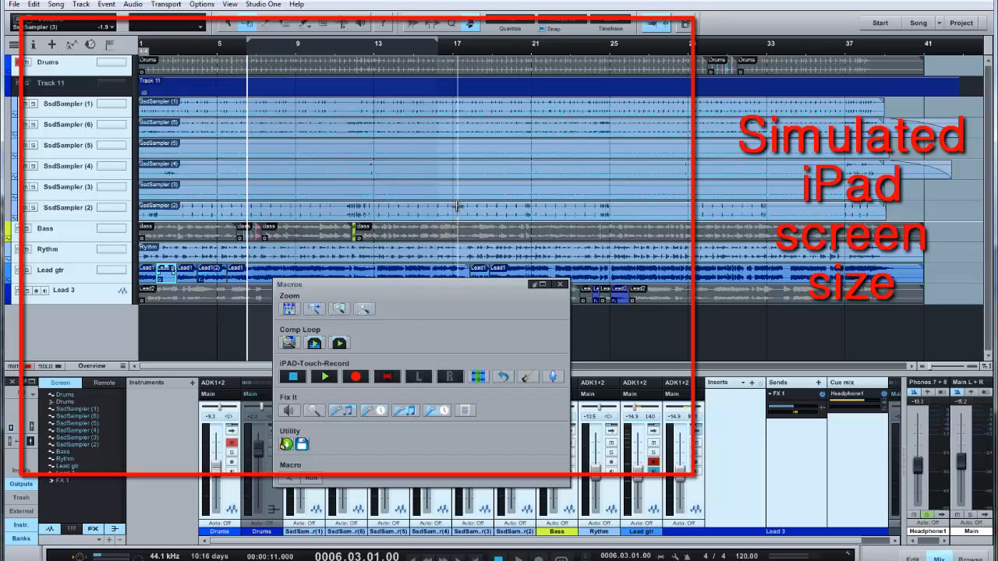
left_click(341, 46)
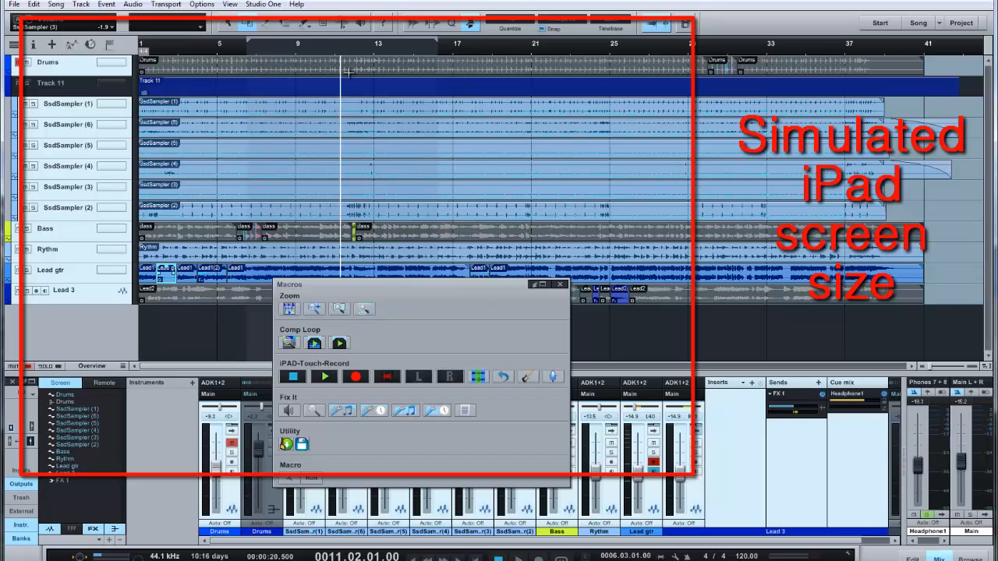
- Set the loop range from 0011.02.01.00 to 0014.03.01.00 with the locator macros and dock the Macros window
left_click(419, 377)
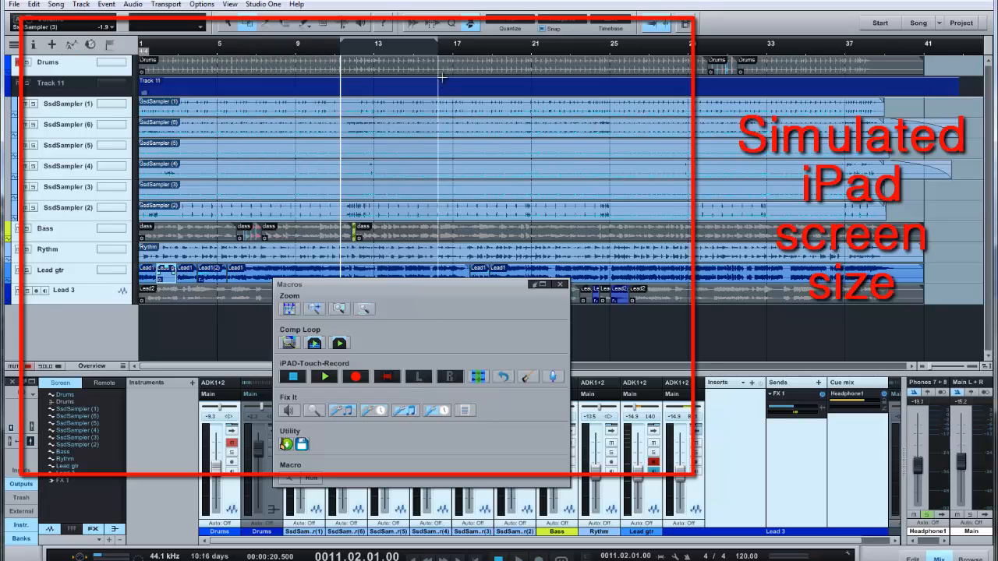
left_click(404, 45)
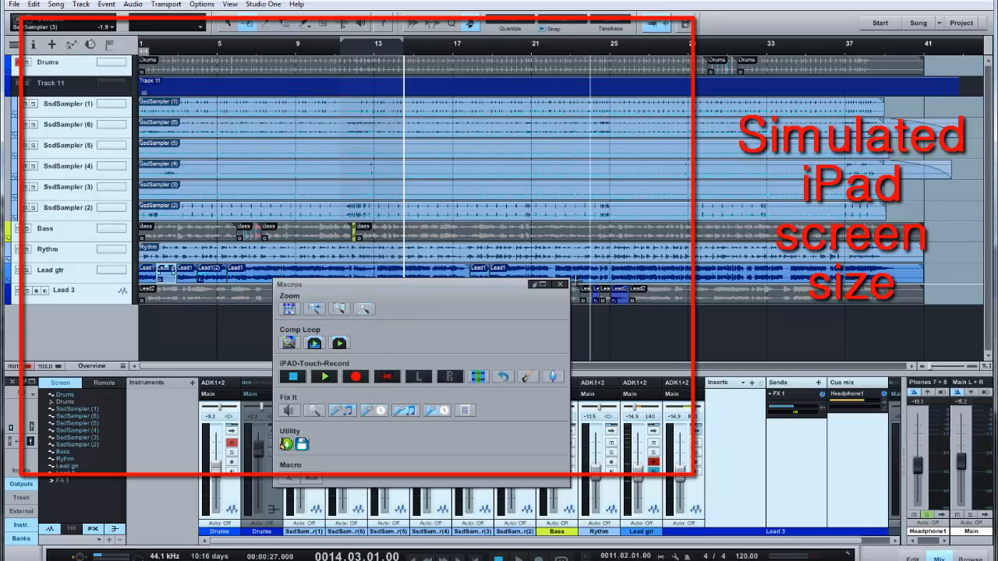
left_click(536, 286)
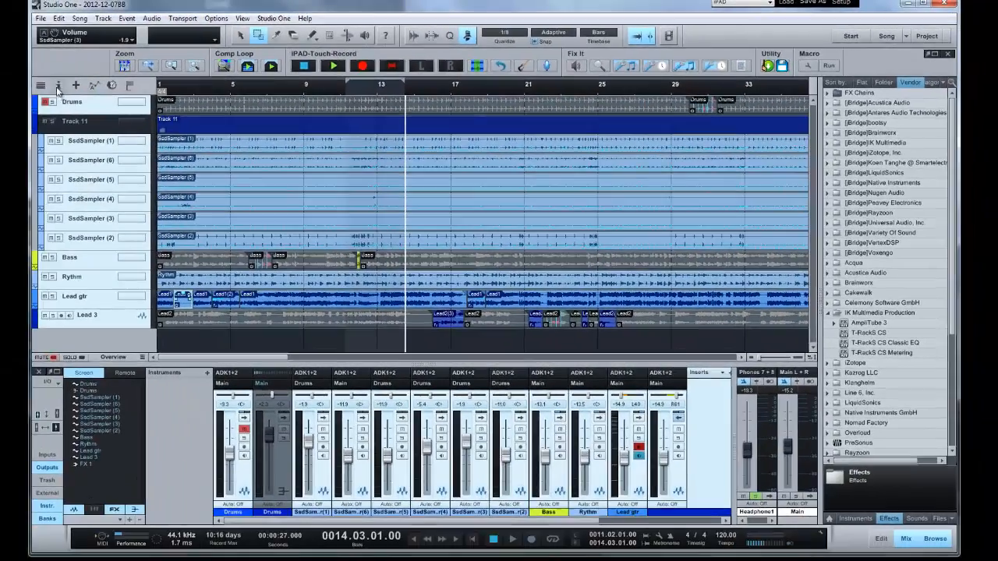
- Show the track inspector, hear the full mix with the Listen macro, and hide the inspector again
left_click(3, 91)
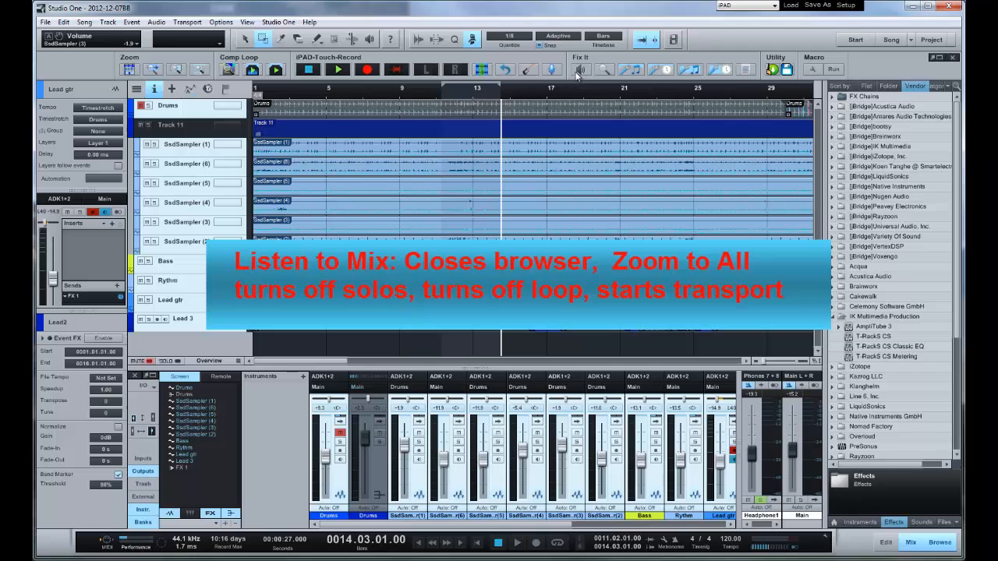
left_click(579, 72)
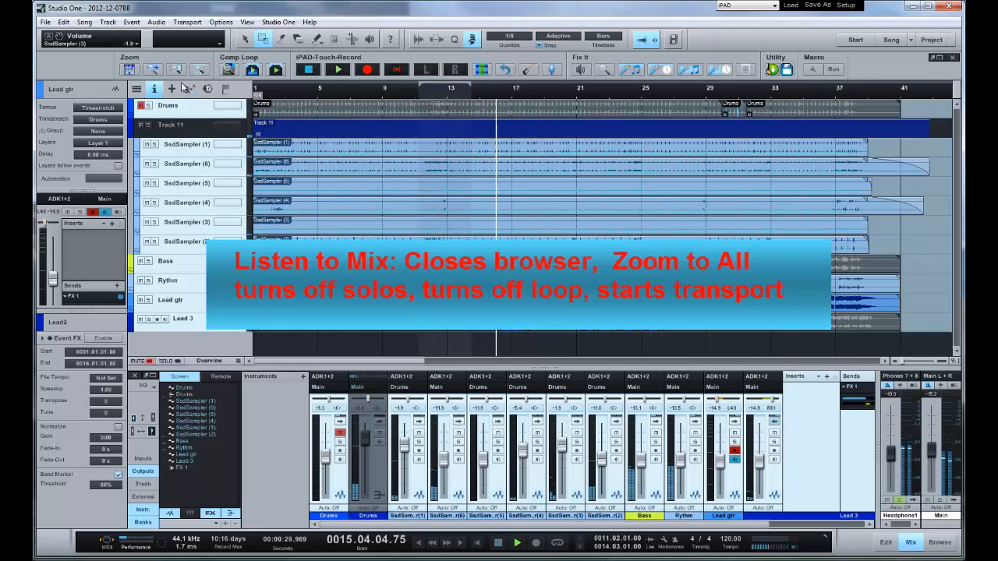
left_click(155, 89)
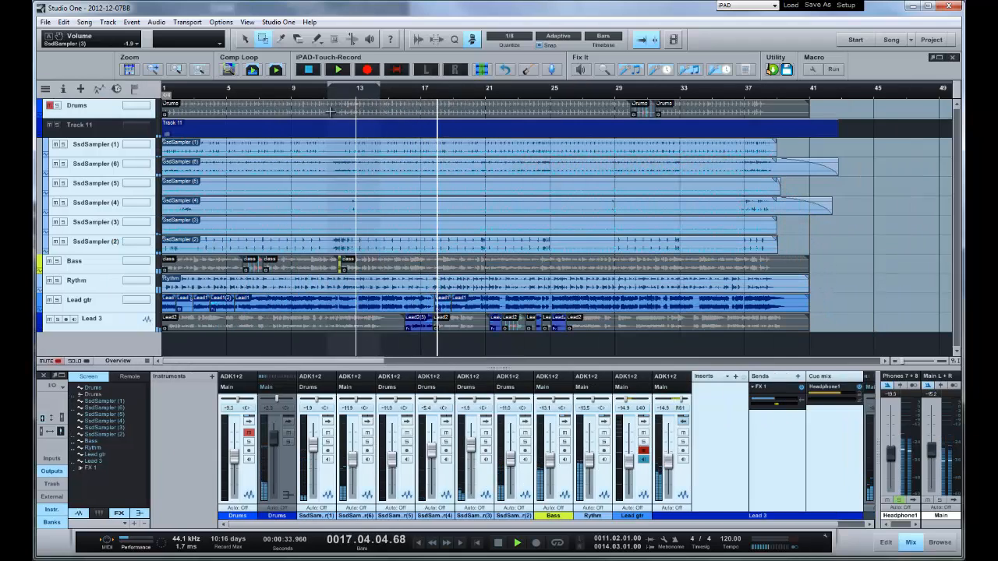
- Move playback to about bar 4, run the Listen macro to fit the whole song, and stop near bar 7
left_click(214, 91)
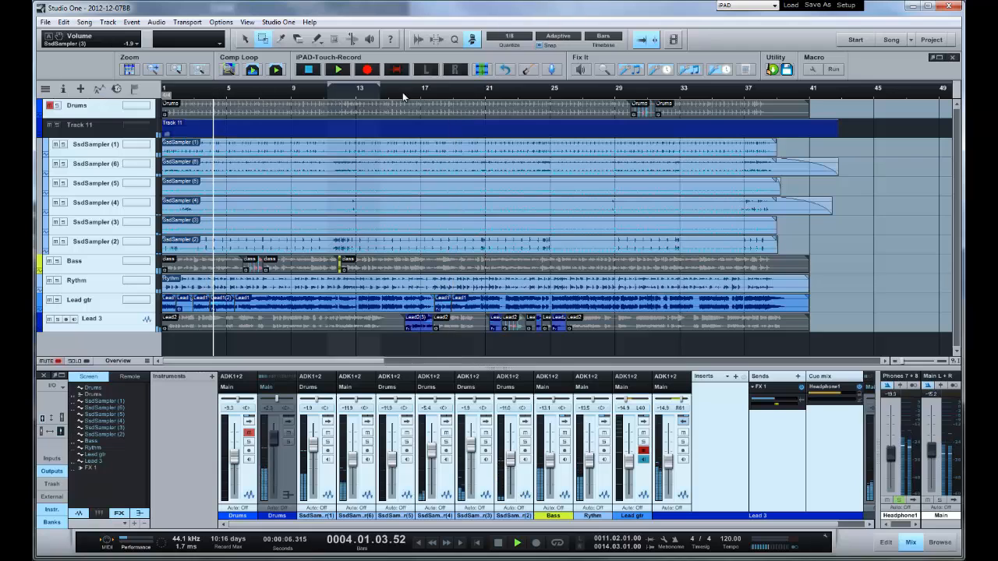
left_click(579, 70)
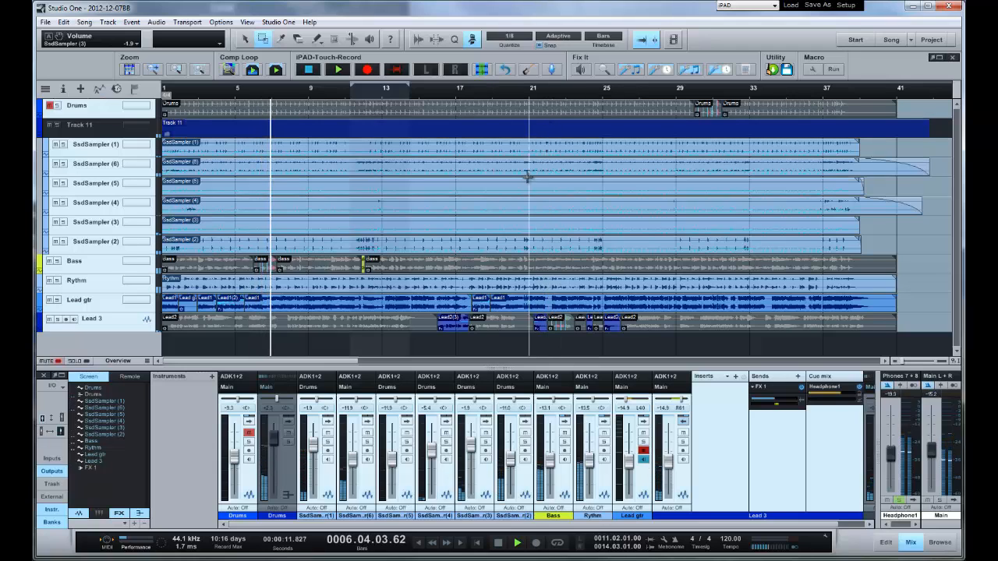
key("space")
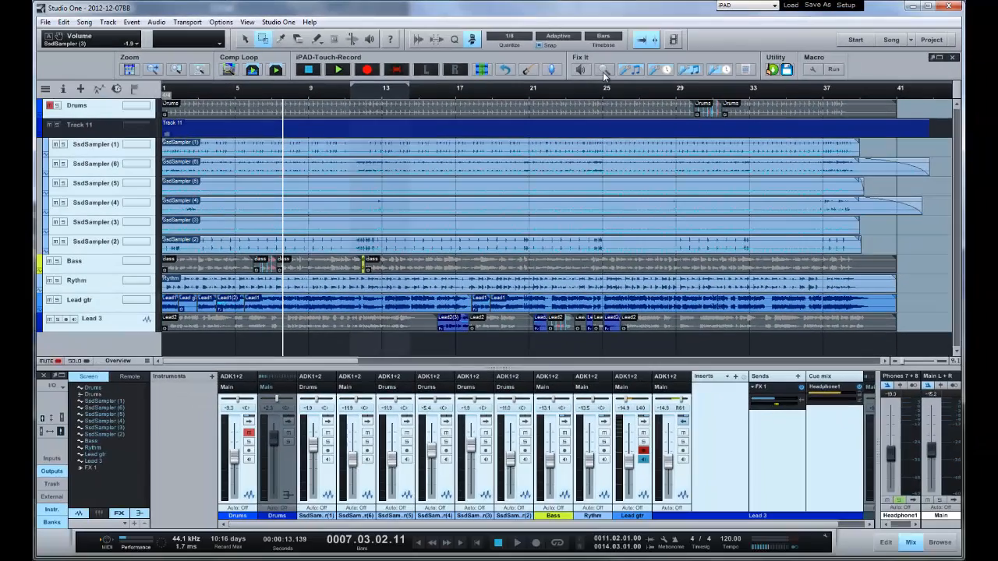
- Select the Lead 3 track, start playback, and loop it soloed from 0008.01.01.00 with the Audition macro
left_click(602, 70)
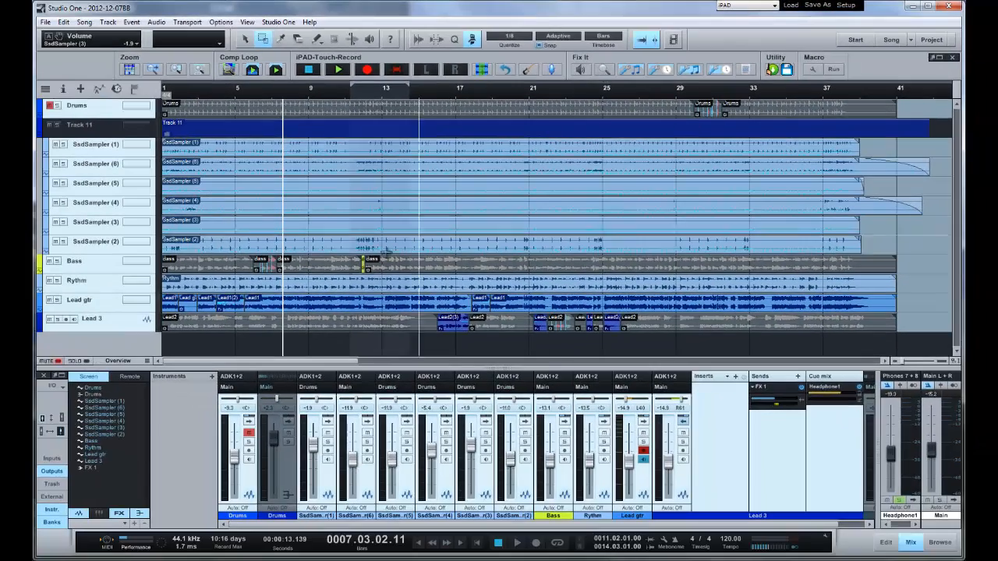
left_click(125, 328)
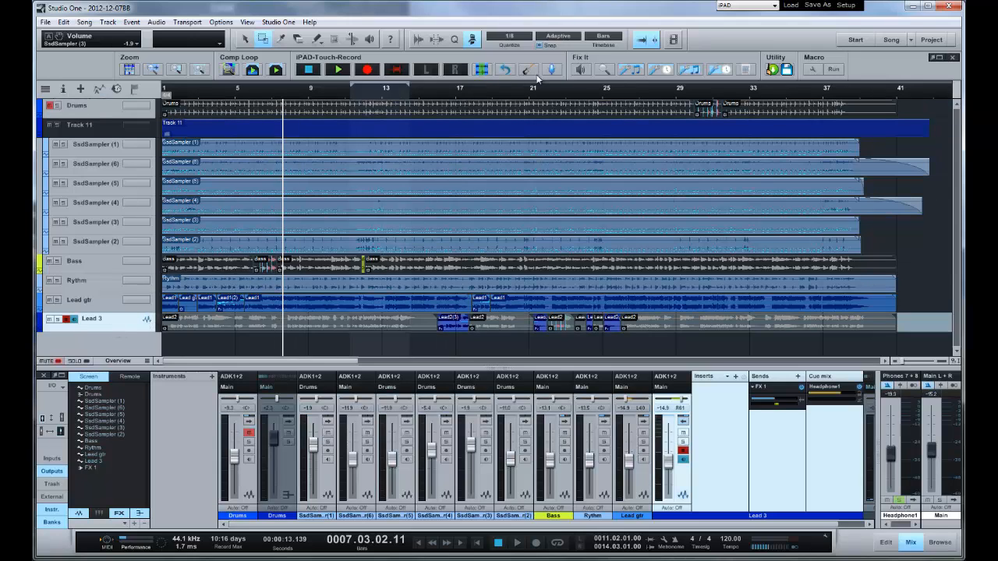
key("space")
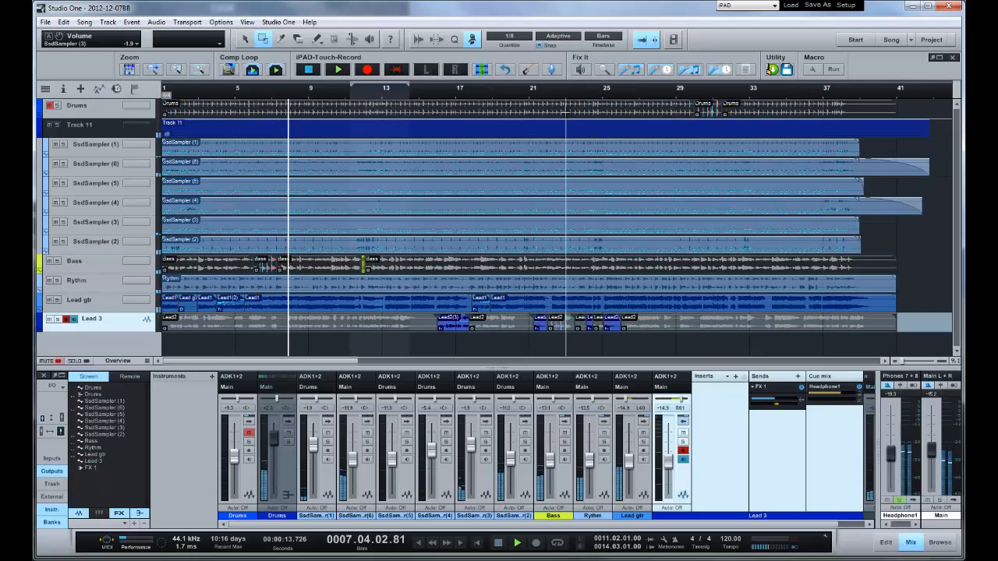
left_click(601, 70)
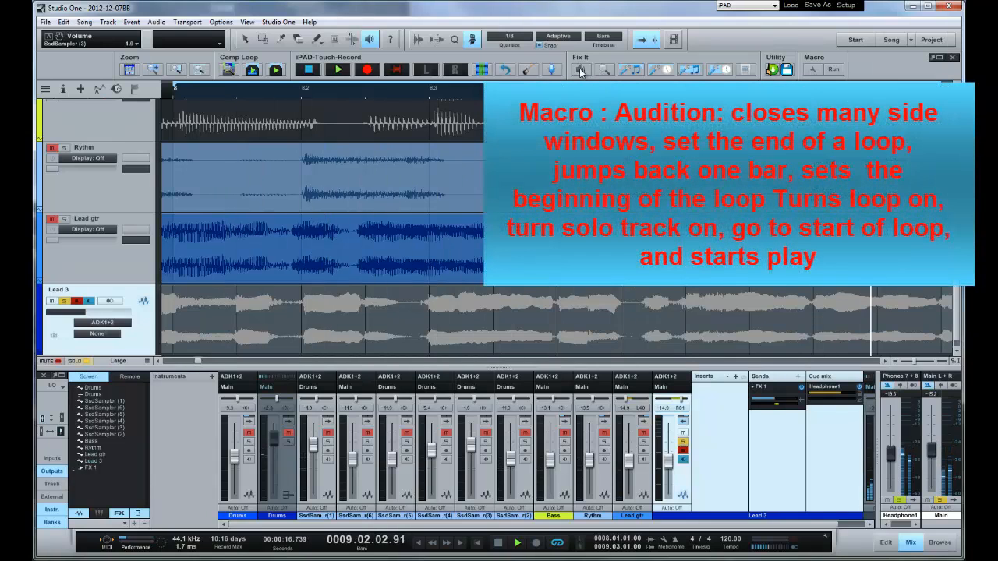
- Alternate between the Listen and Audition macros on Lead 3, ending with a soloed loop from 0011.01.01.00 and playback stopped
left_click(580, 70)
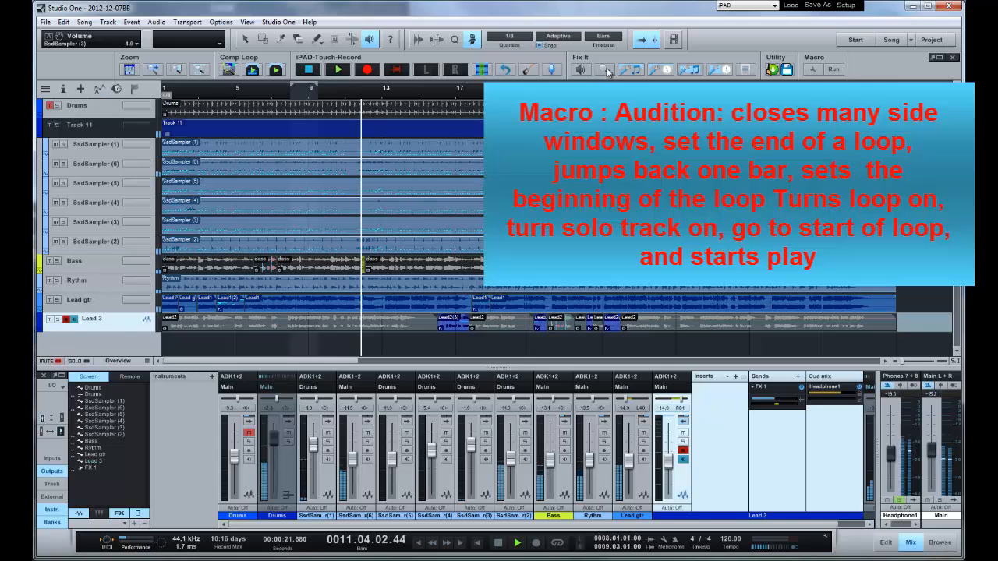
left_click(607, 71)
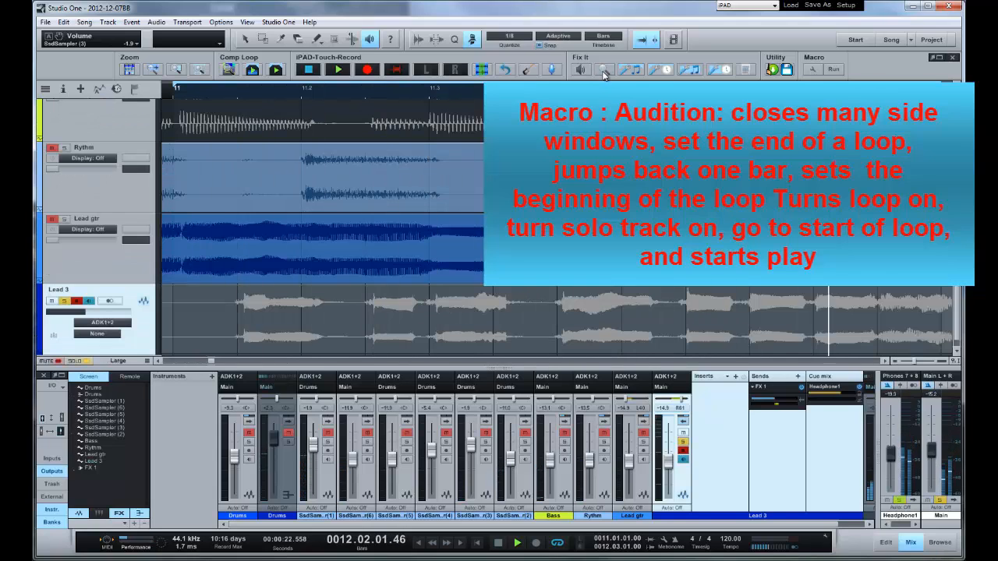
left_click(580, 70)
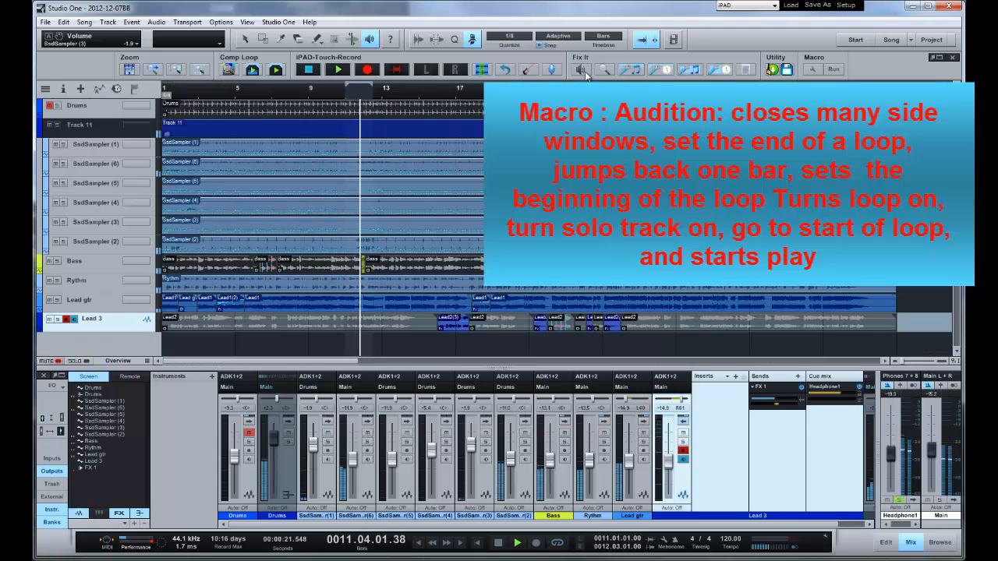
left_click(602, 71)
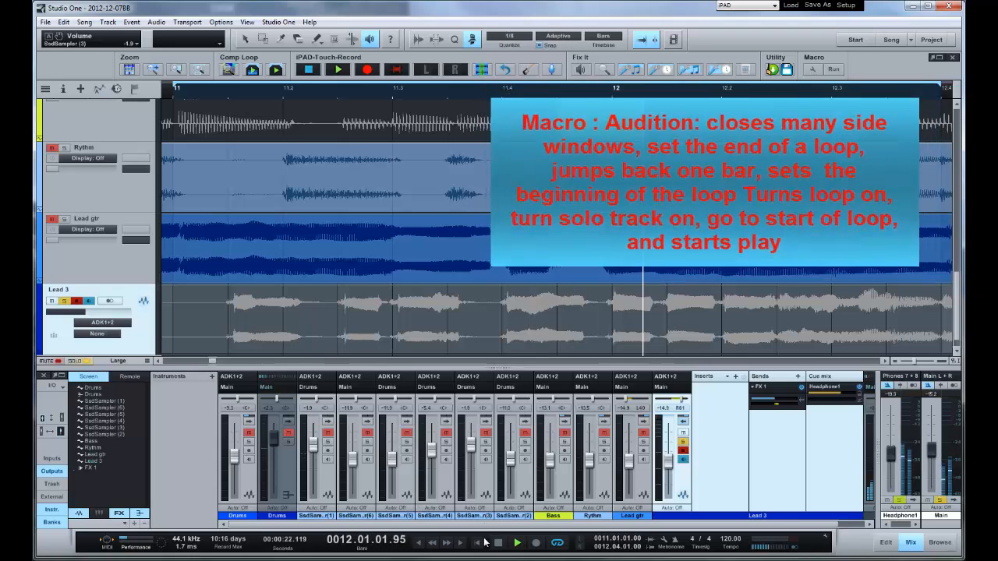
left_click(494, 545)
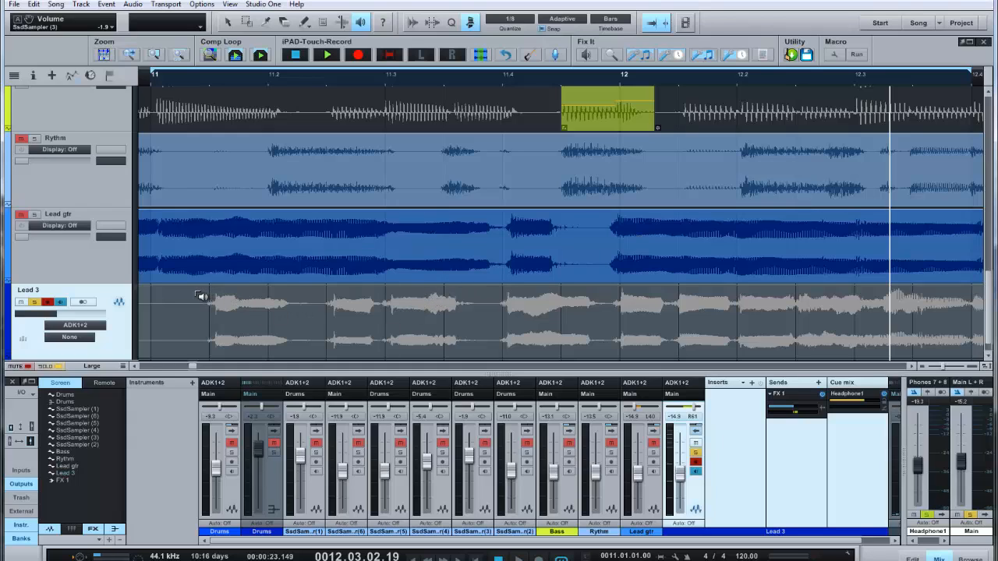
- Mark a range on Lead 3 from 0011.01.03.00 to 0011.03.03.80 and open it in Melodyne with the Fix Pitch macro
key("2")
left_click_drag(210, 352, 466, 353)
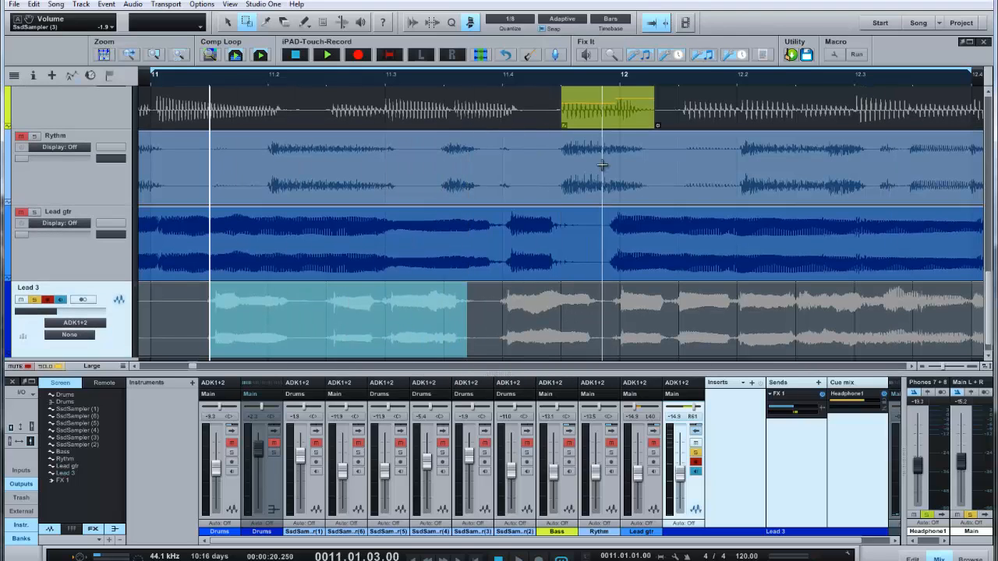
left_click(704, 55)
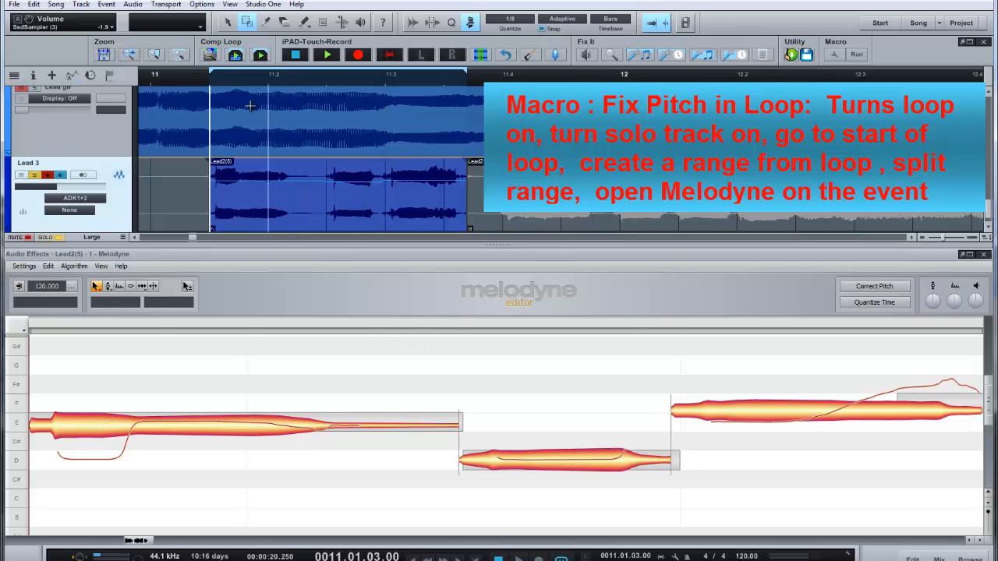
- Play the loop, split the first Melodyne note at its pitch transition, and raise the D note to F# 5
key("space")
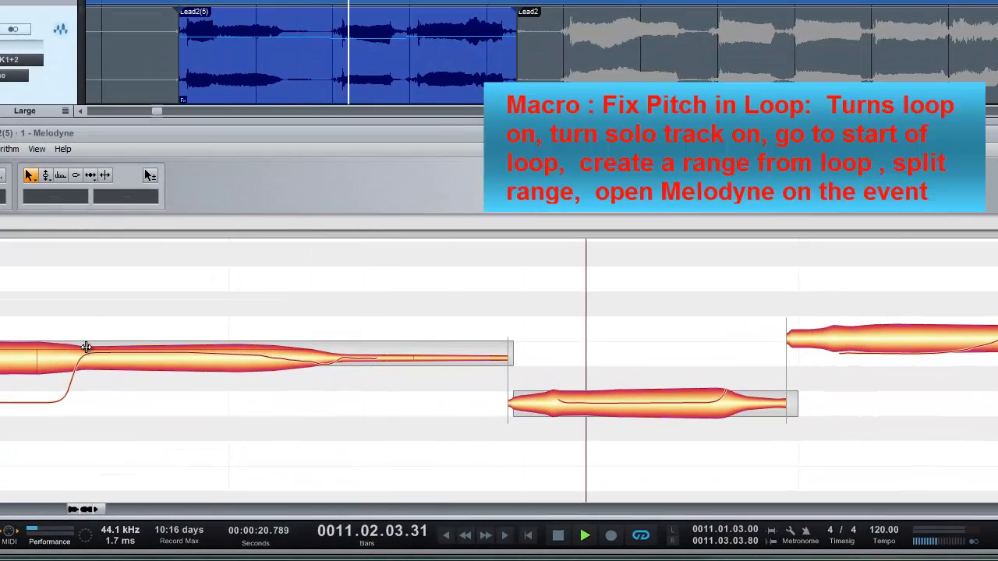
right_click(133, 411)
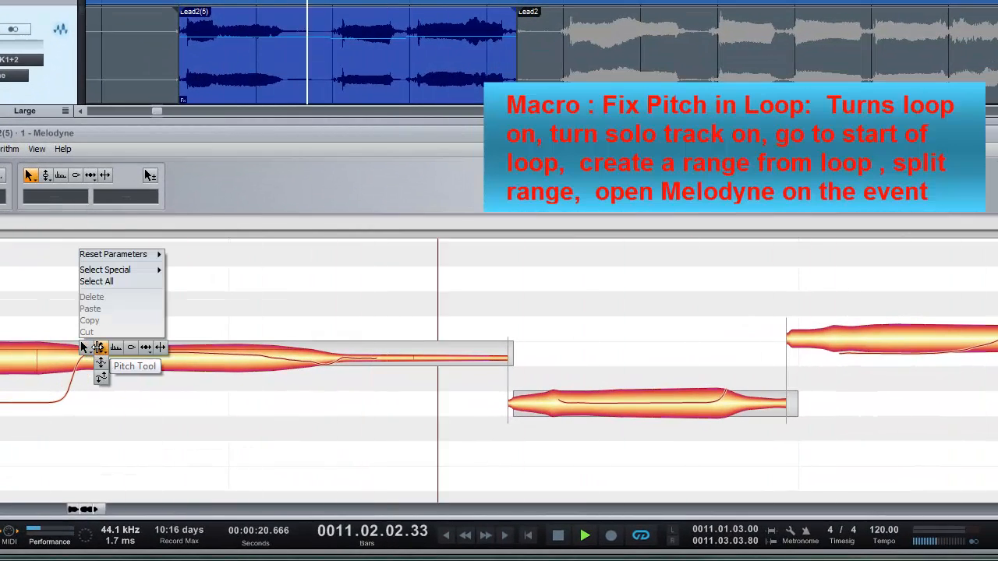
left_click(84, 348)
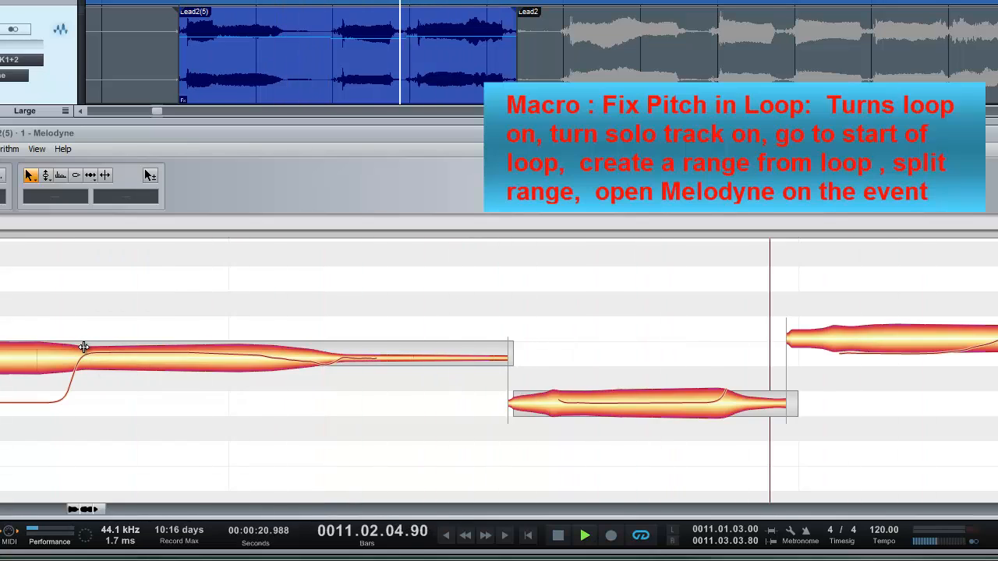
double_click(89, 343)
left_click_drag(597, 410, 608, 304)
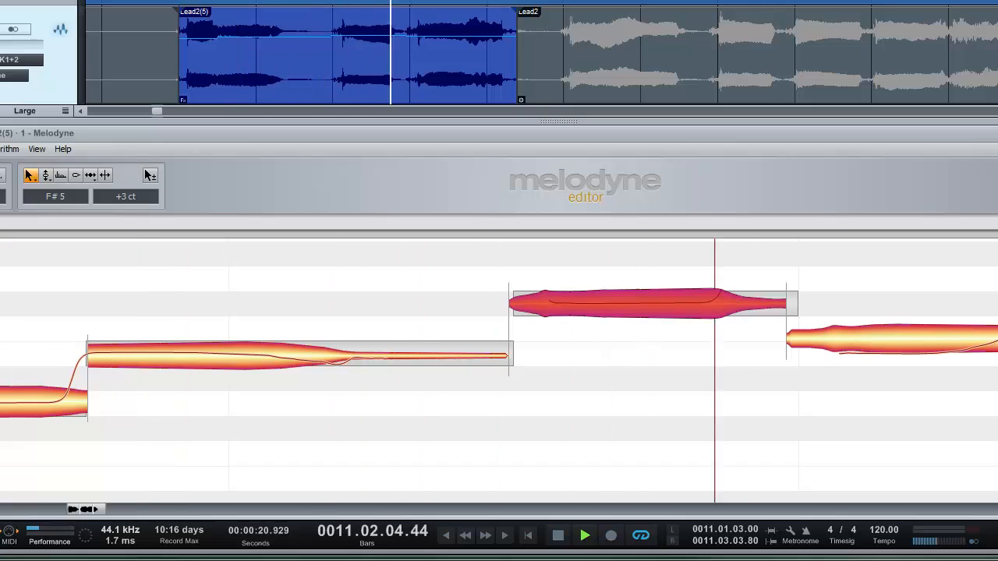
- Close the Melodyne editor and hear the edited Lead 3 phrase in the full mix with the Listen macro
key("F2")
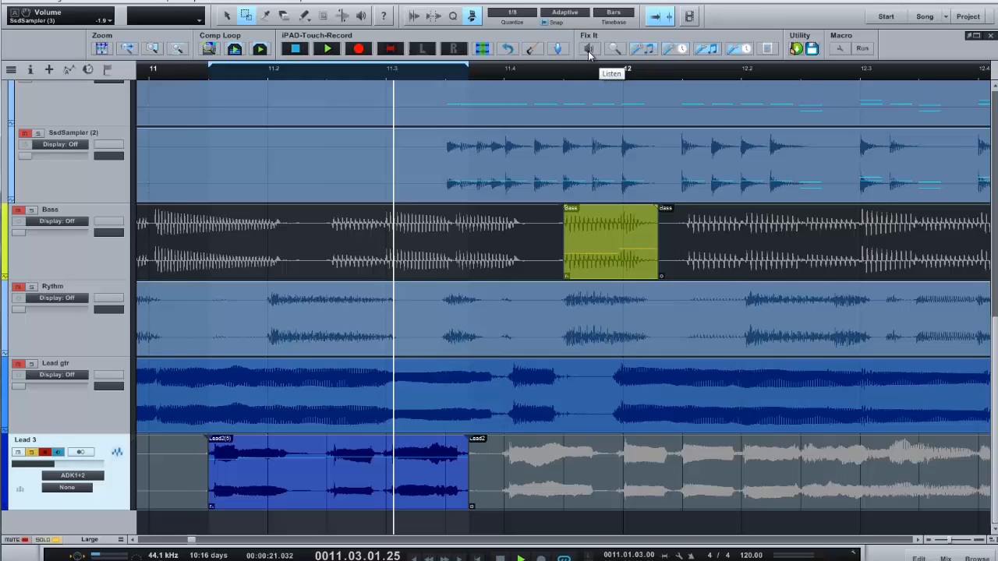
key("z")
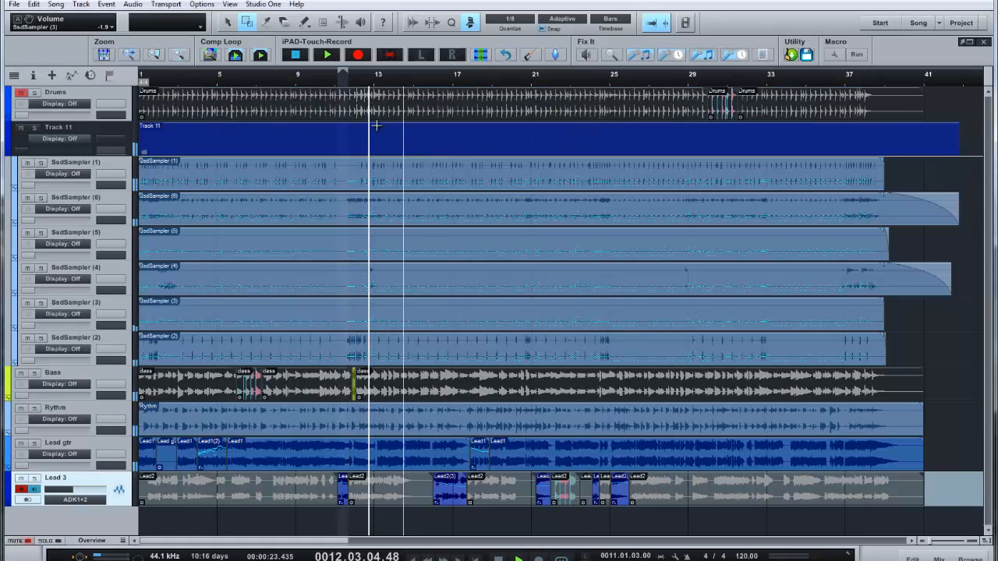
left_click(337, 75)
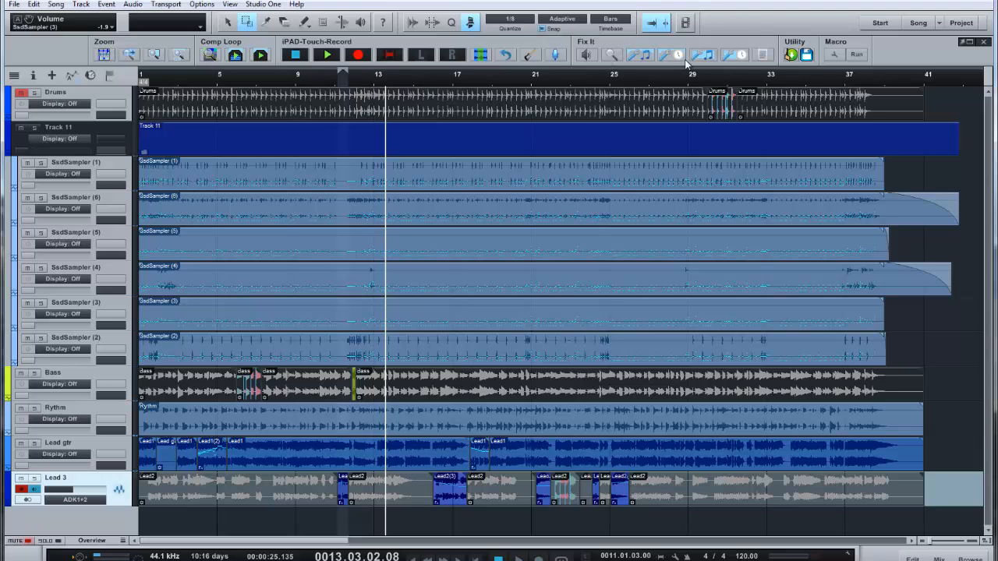
- Resume the full mix and loop Lead 3 soloed from 0013.01.01.00 with the Audition macro
left_click(628, 59)
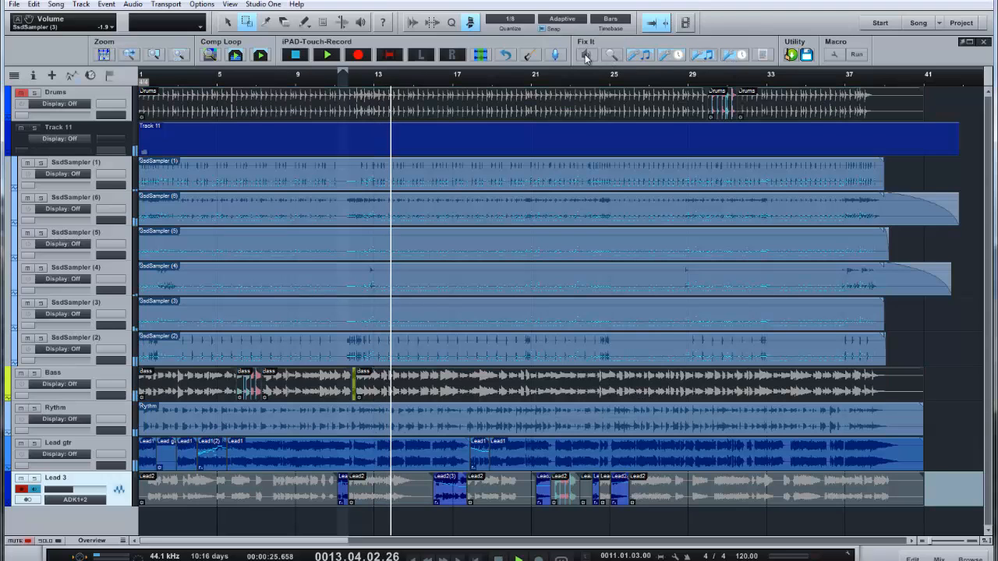
left_click(612, 56)
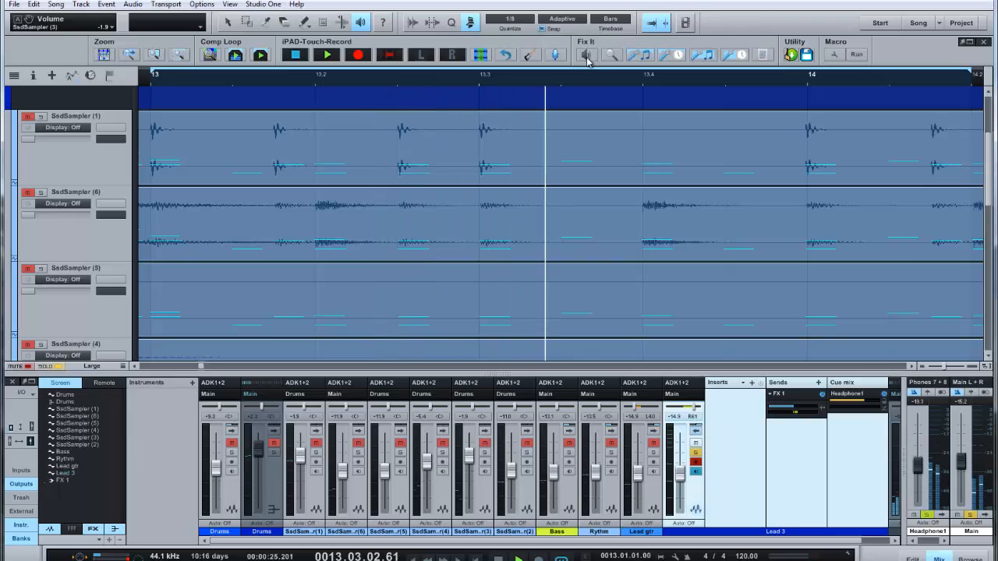
left_click(633, 59)
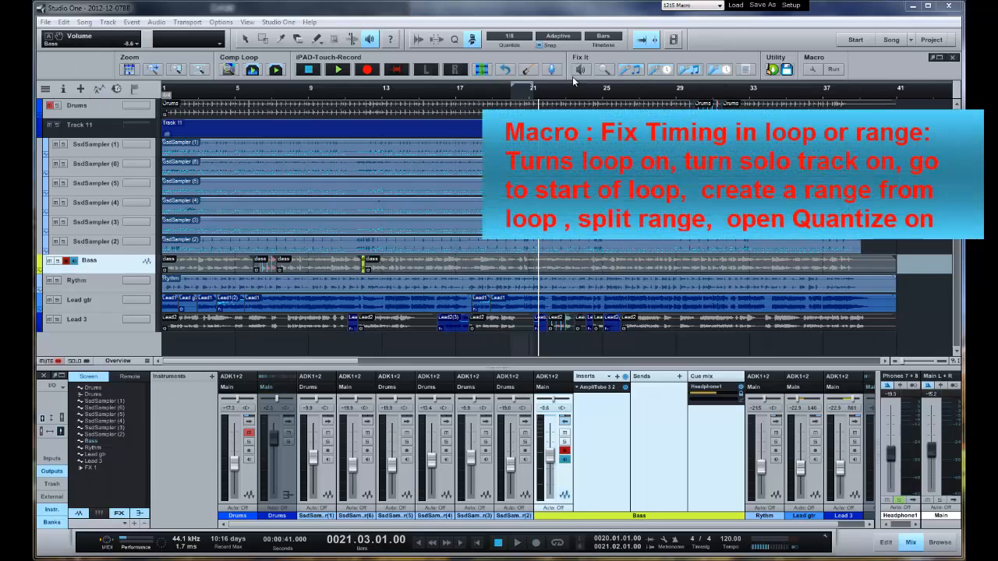
- Play on from bar 21, audition the Bass track from 0024.01.01.00, and return to the full mix with the Listen macro
key("space")
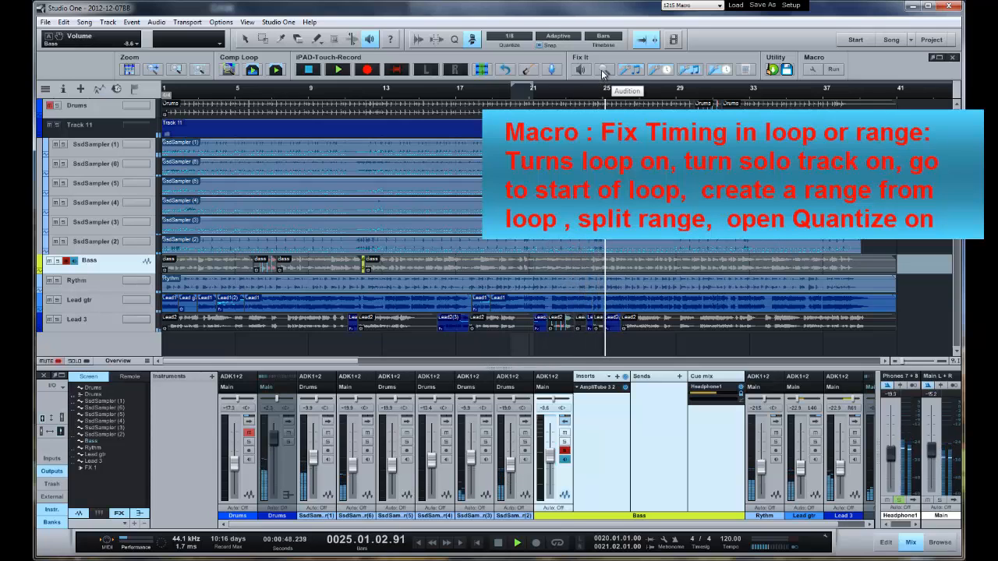
left_click(602, 74)
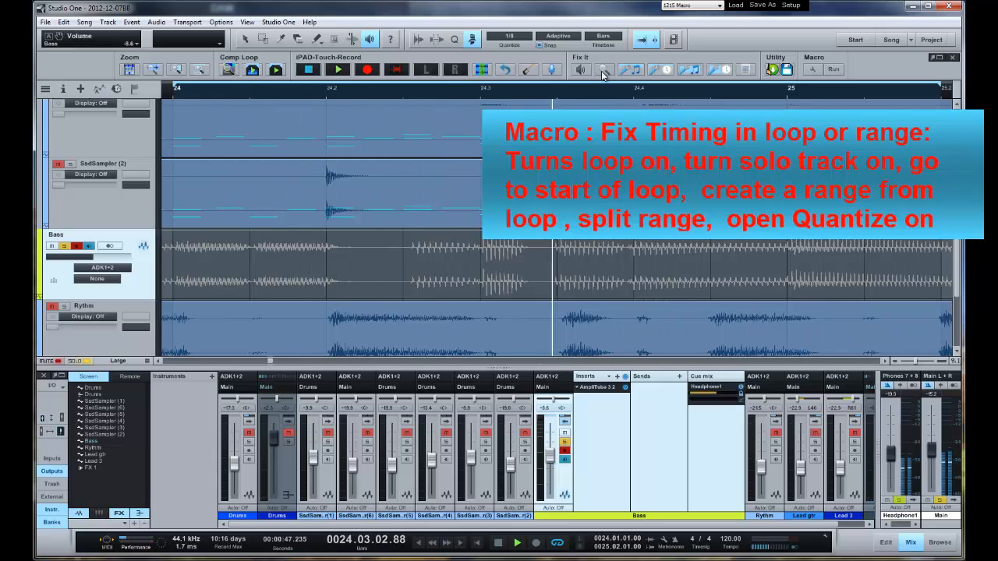
left_click(584, 69)
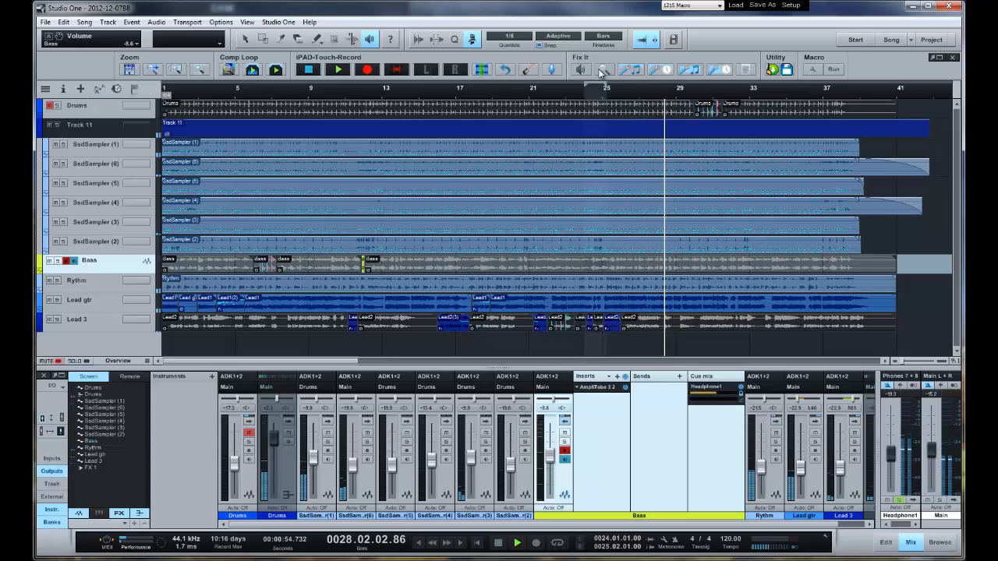
- Audition the Bass track in a loop from 0028.01.01.00 and run the Fix Timing Loop macro on it
left_click(598, 68)
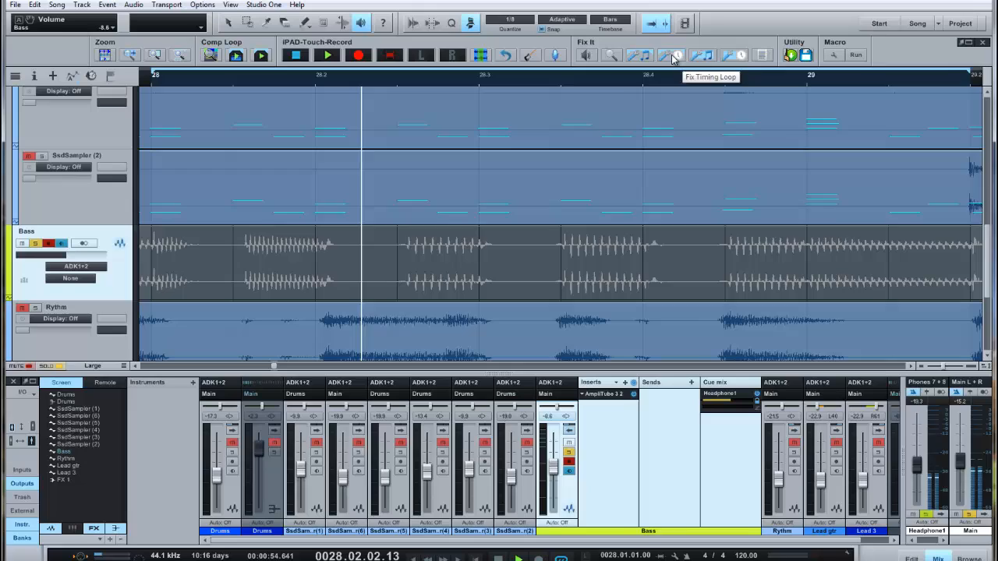
left_click(672, 59)
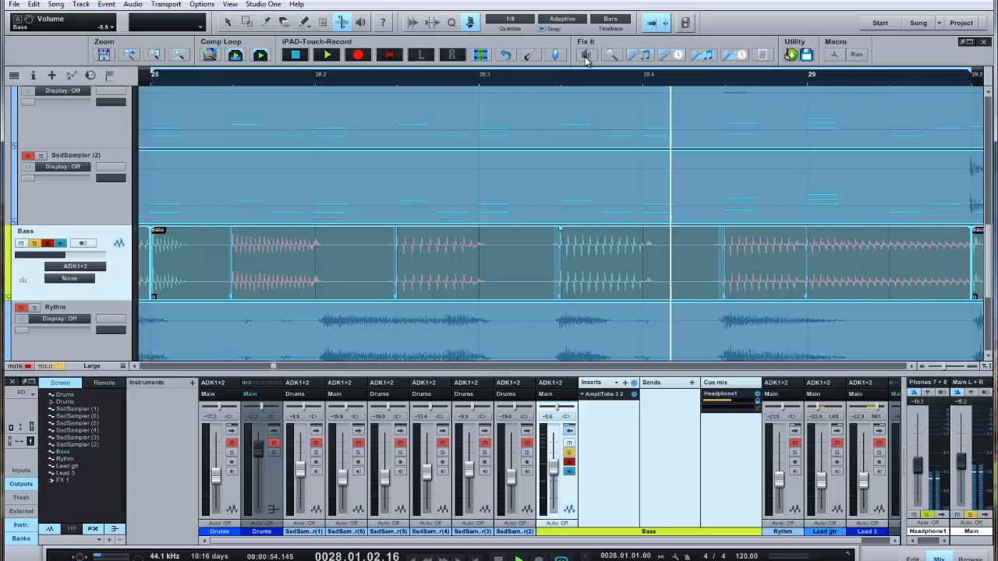
- Select every track with the Select All macro and lower their volumes together, bringing the Bass fader to -21.1
key("z")
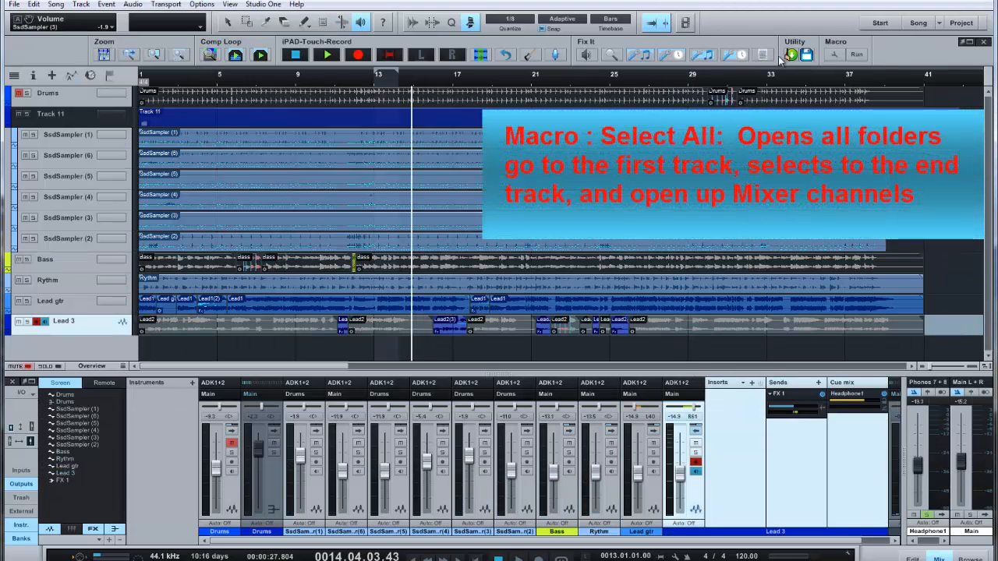
left_click(762, 55)
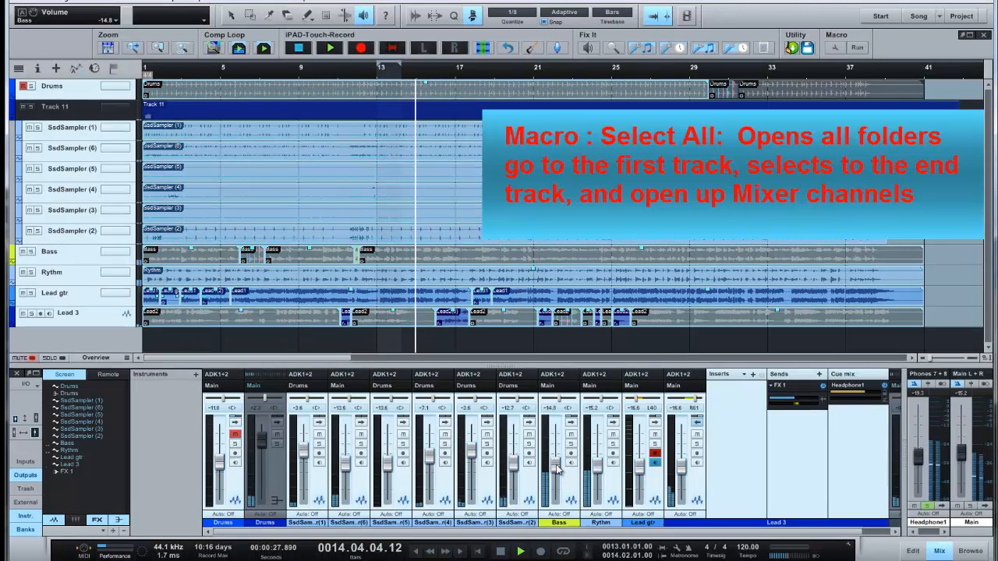
left_click_drag(557, 464, 553, 473)
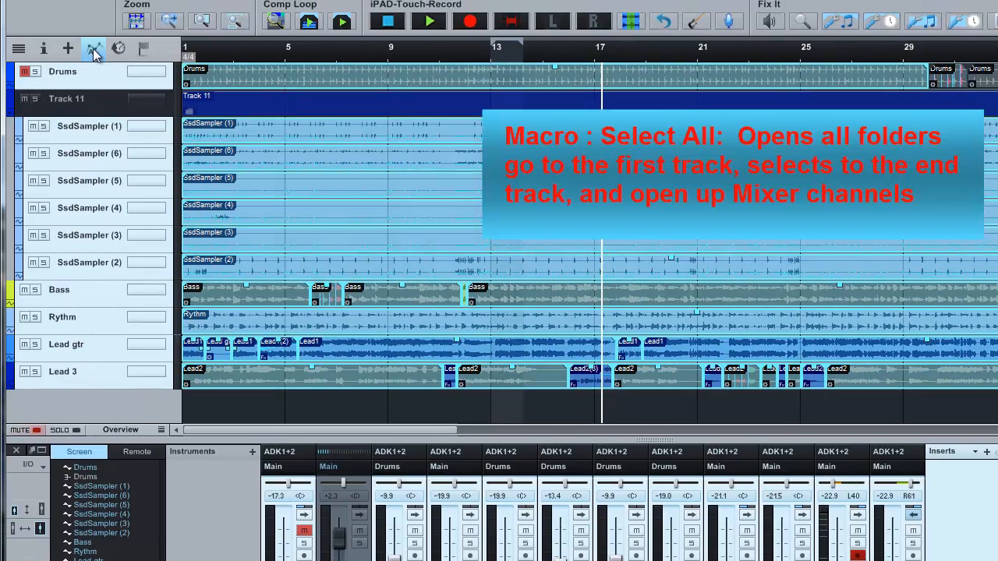
- Switch all selected tracks out of automation view and increase the height of the Track 11 folder
left_click(93, 48)
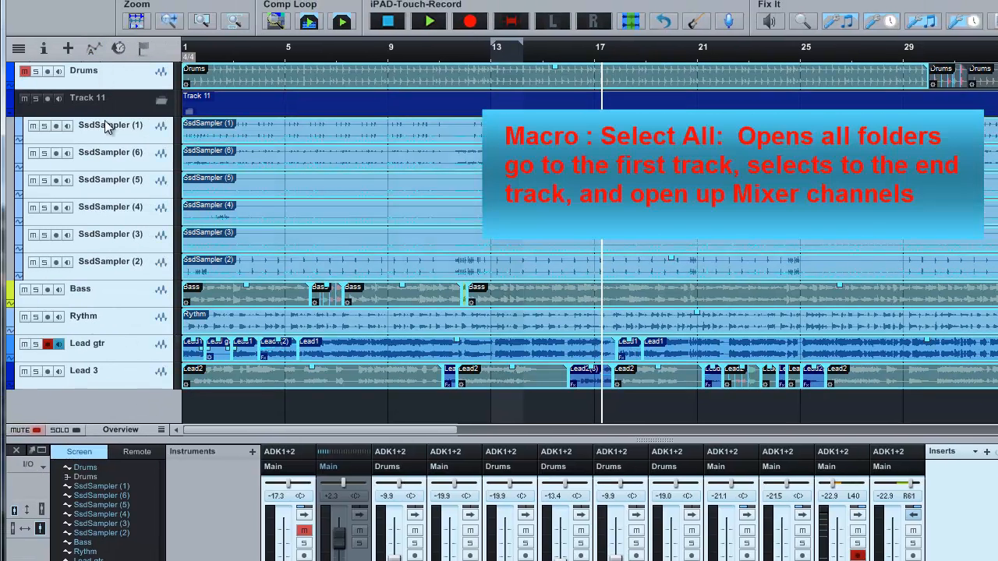
left_click_drag(105, 118, 106, 143)
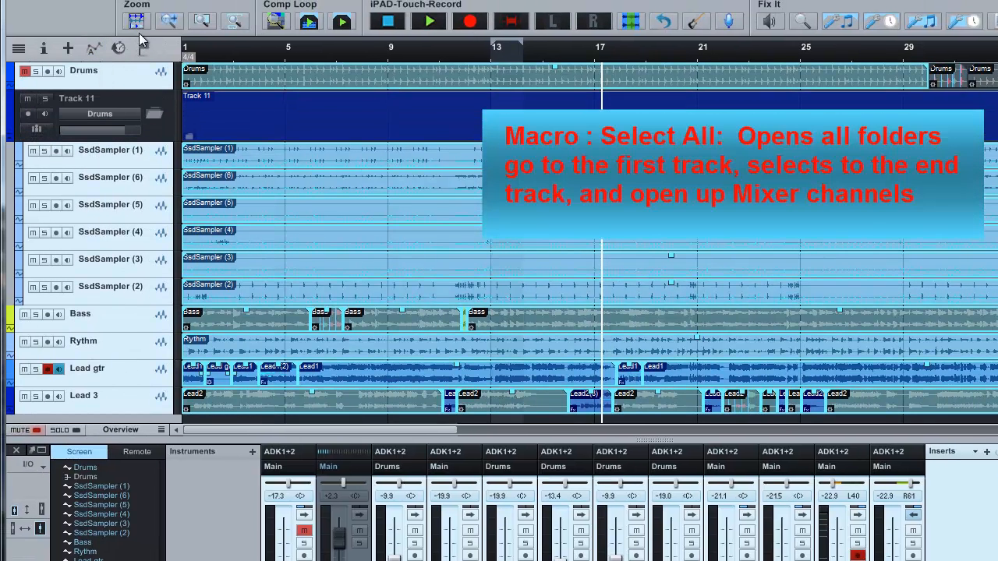
- Open the track inspector and look through the Tempo mode options available for the selected tracks
left_click(46, 47)
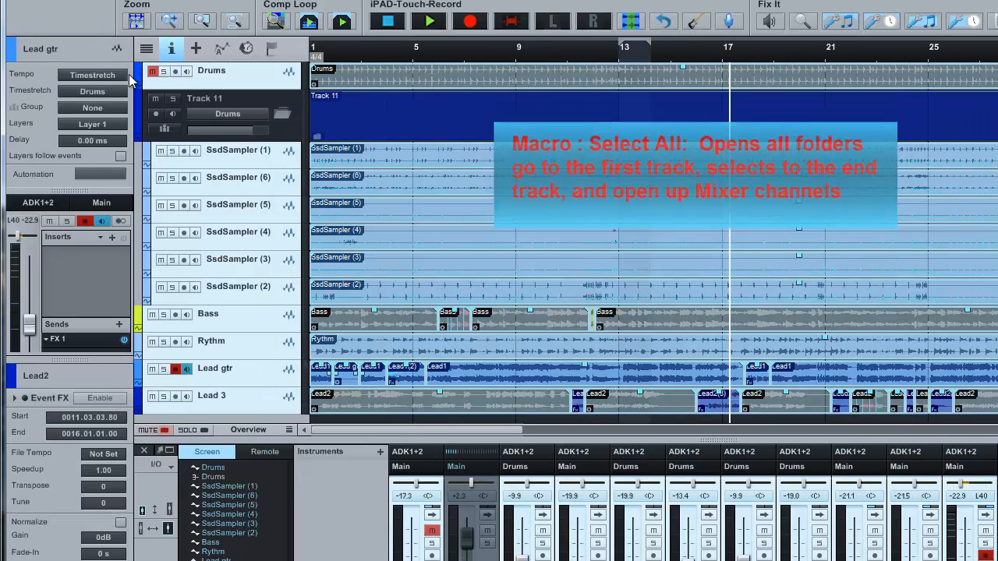
left_click(100, 74)
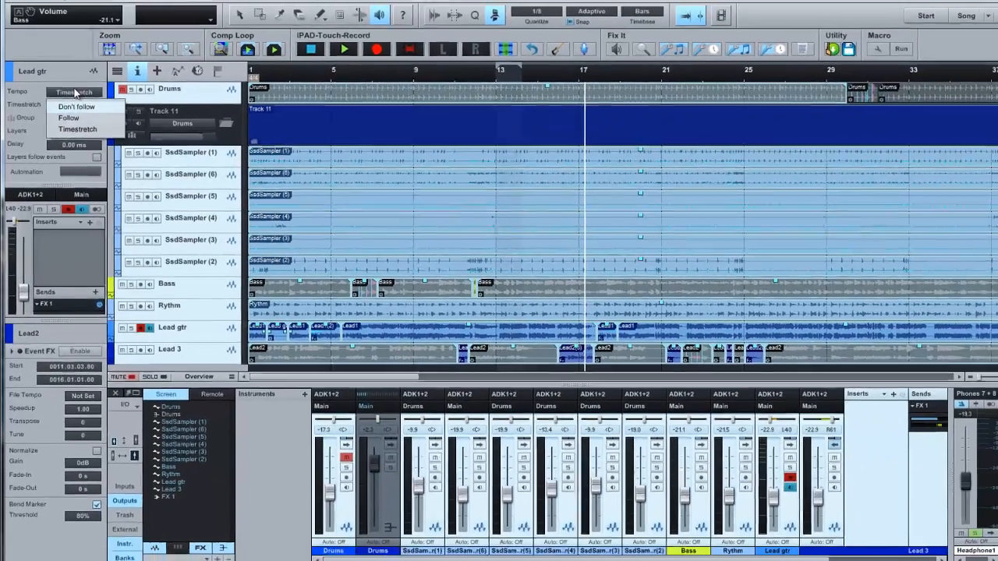
left_click(95, 75)
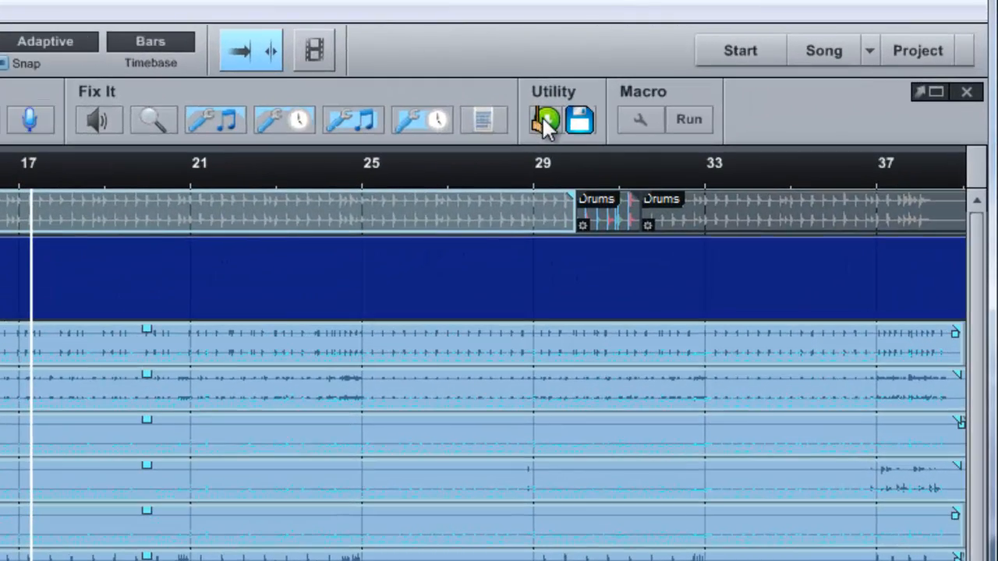
left_click(548, 124)
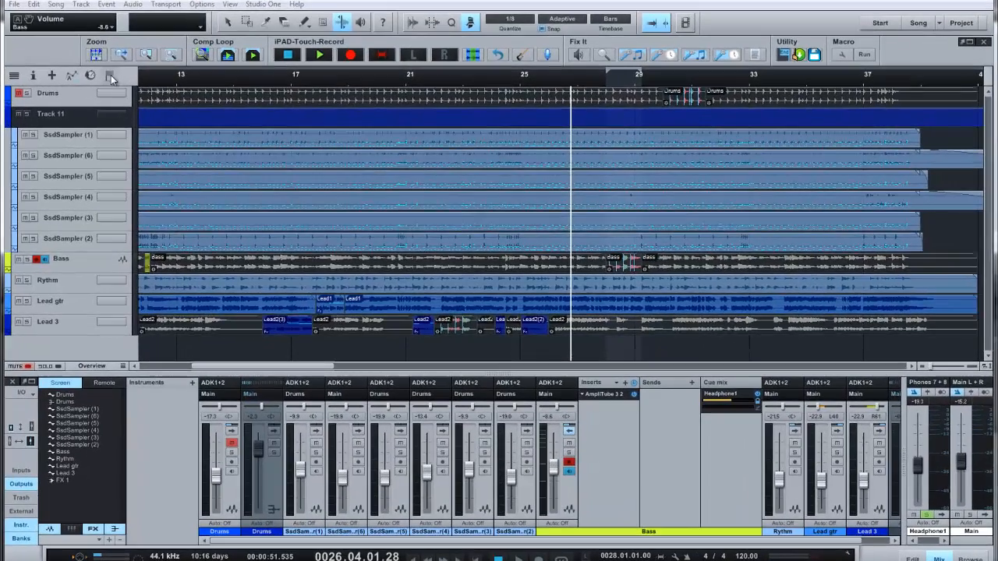
- Show the marker track and run The End macro to place the End marker where the last event finishes
left_click(110, 75)
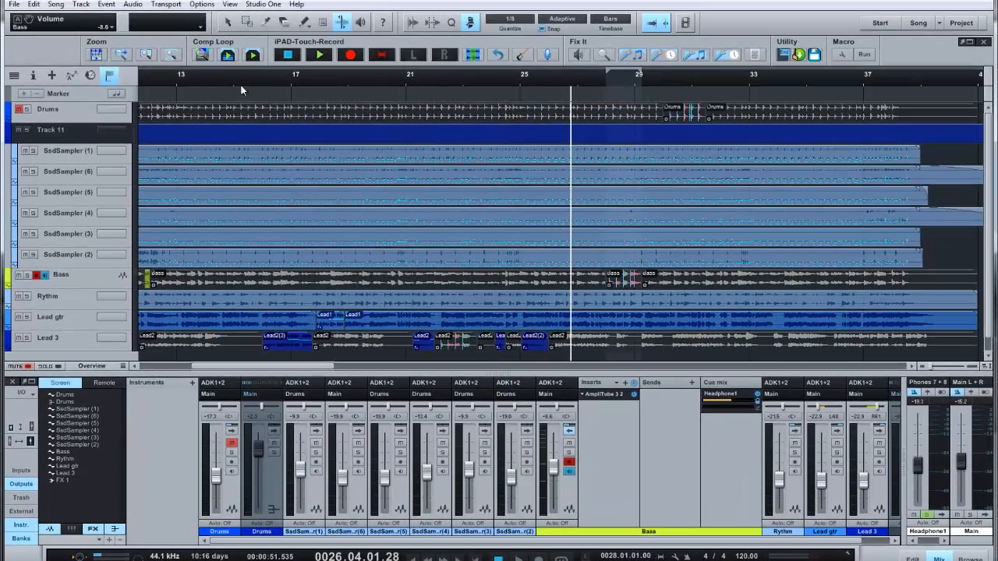
left_click_drag(441, 75, 424, 49)
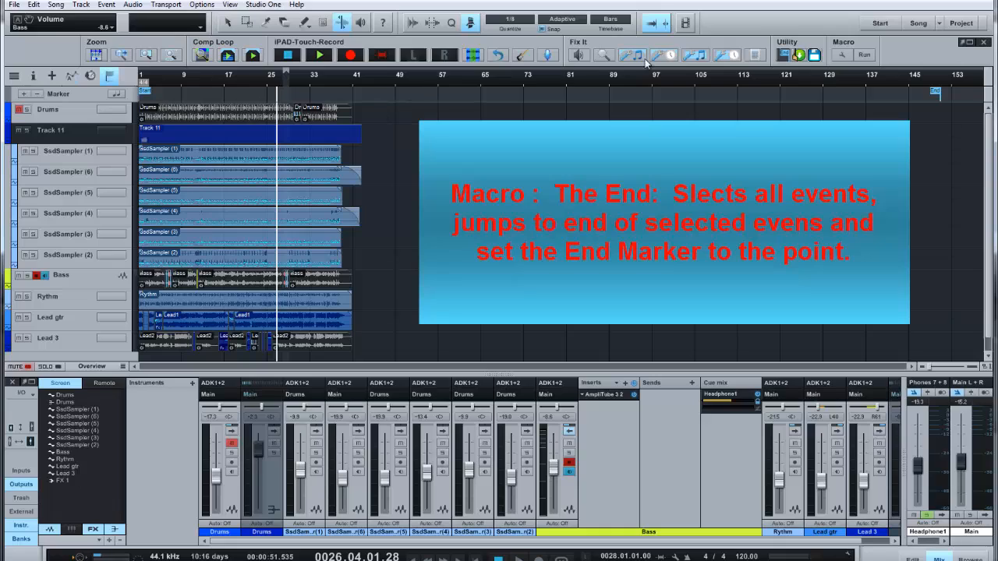
left_click(784, 55)
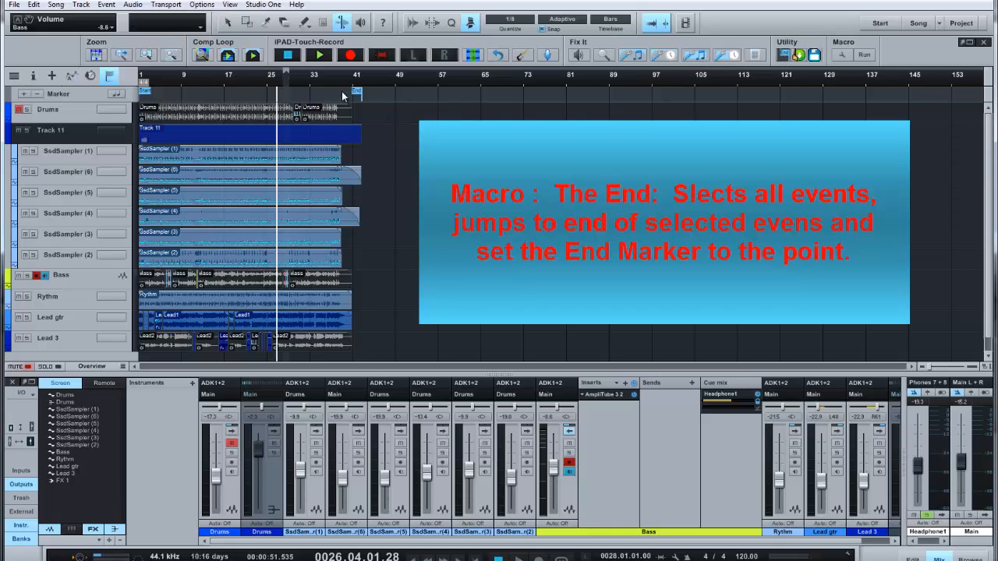